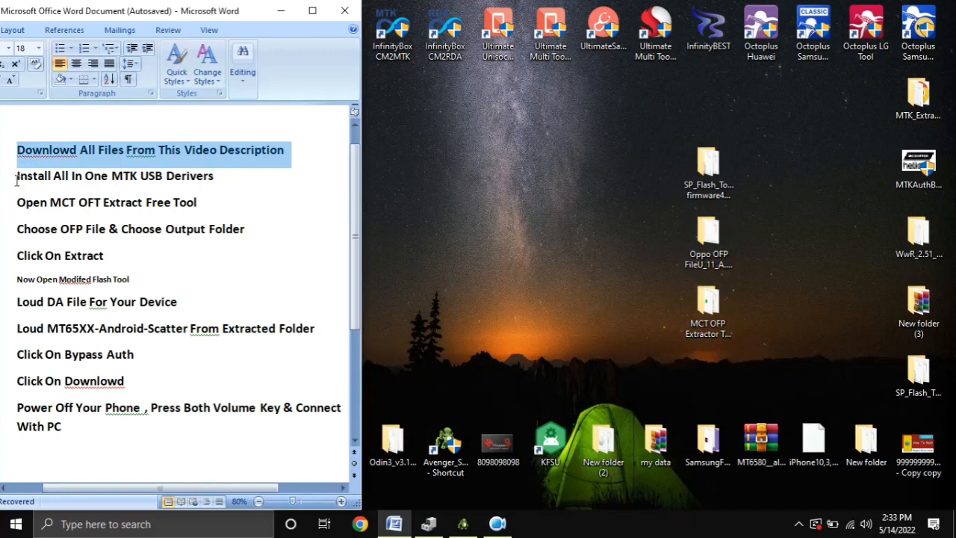
# Launch mct_ofp_extractor from the desktop's MCT OFP Extractor Tool V1.00.210225 folder and close the folder window.
pyautogui.tripleClick(12, 178)
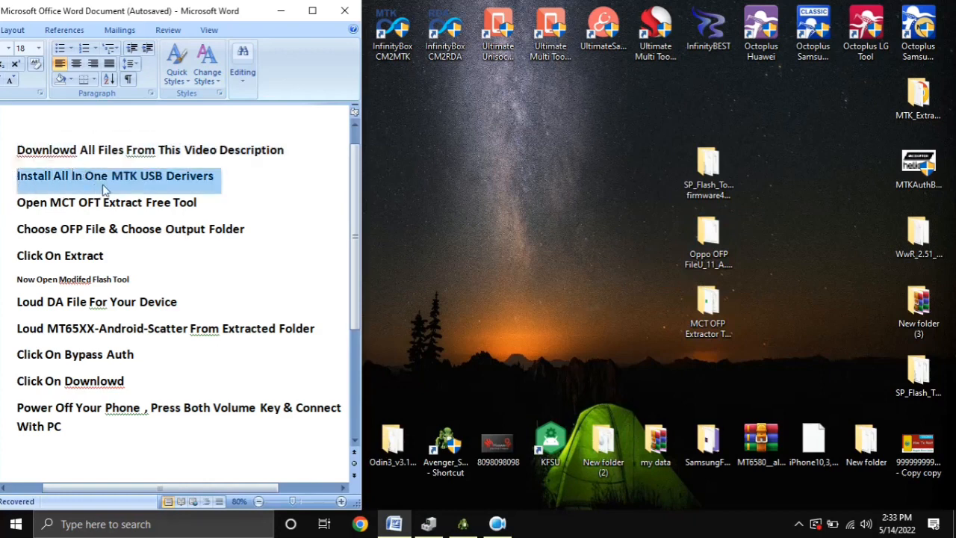
pyautogui.click(9, 207)
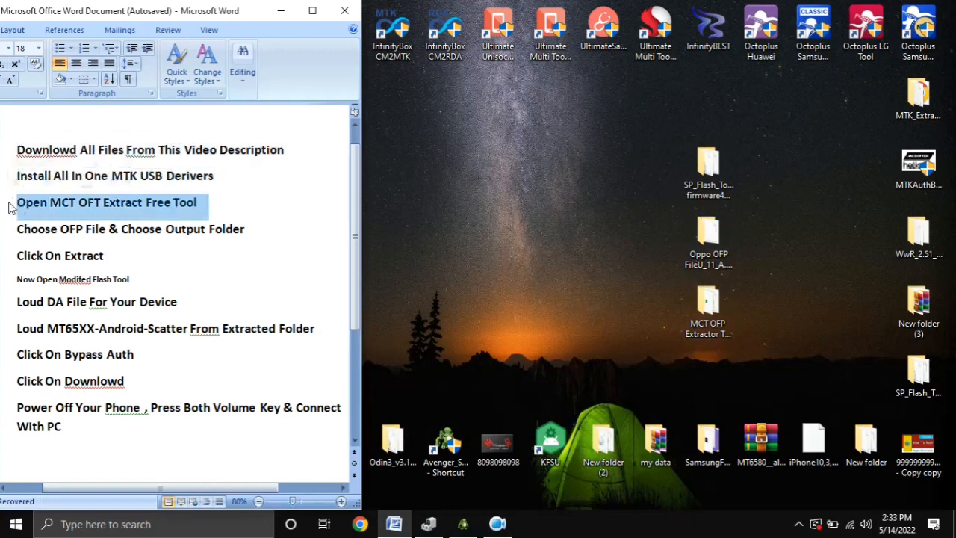
pyautogui.click(693, 234)
pyautogui.doubleClick(703, 312)
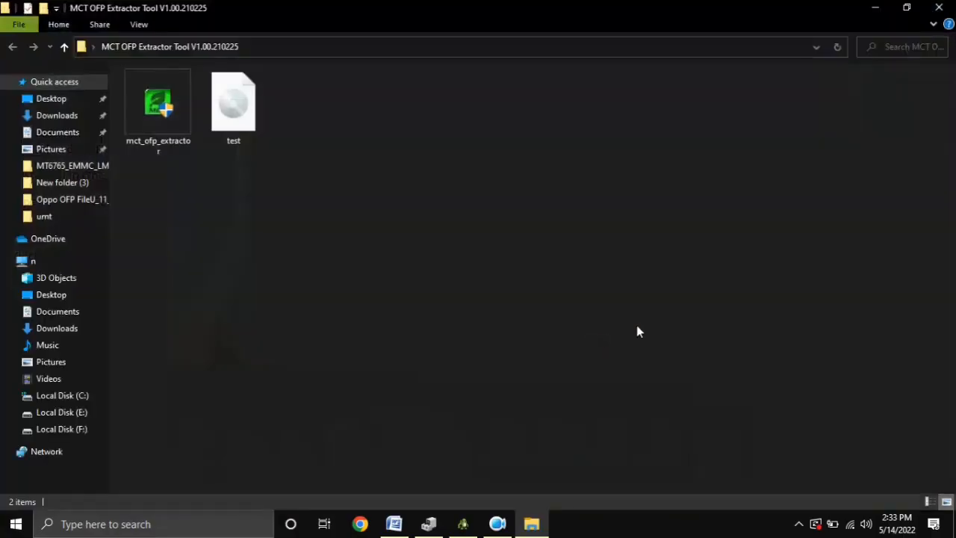
pyautogui.doubleClick(142, 137)
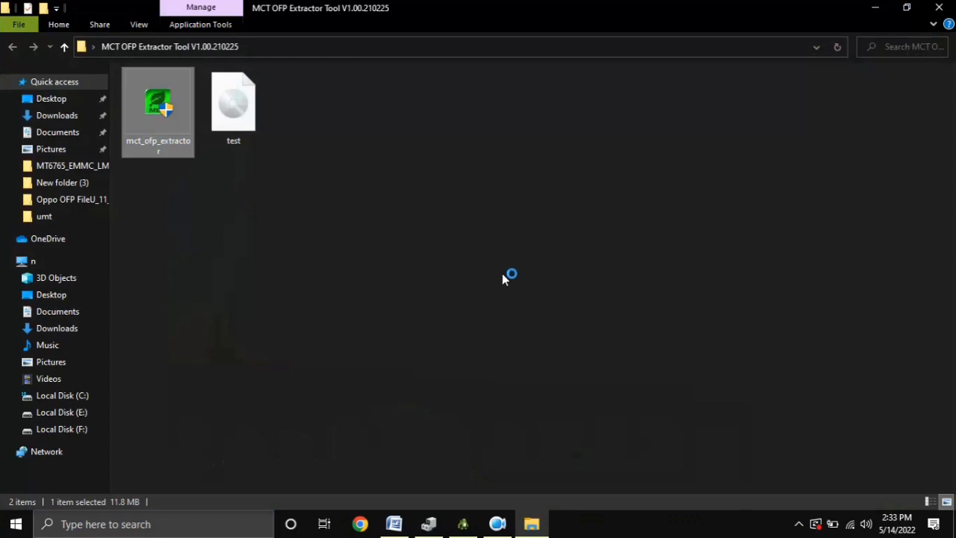
pyautogui.click(939, 7)
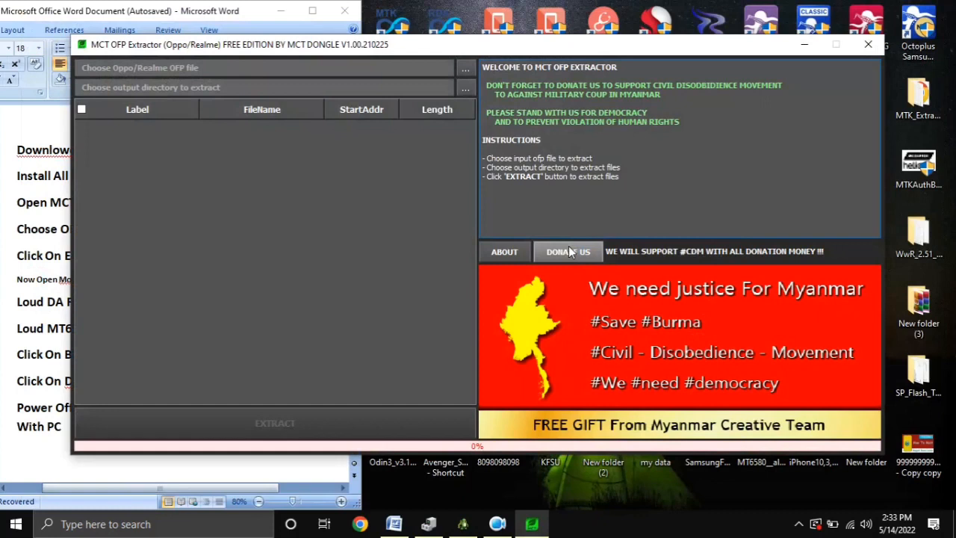
# Load Stock_Firmware_11_A.11_201114_15e73e4e.ofp from the desktop's Oppo OFP folder as the OFP file to extract.
pyautogui.click(463, 73)
pyautogui.click(187, 90)
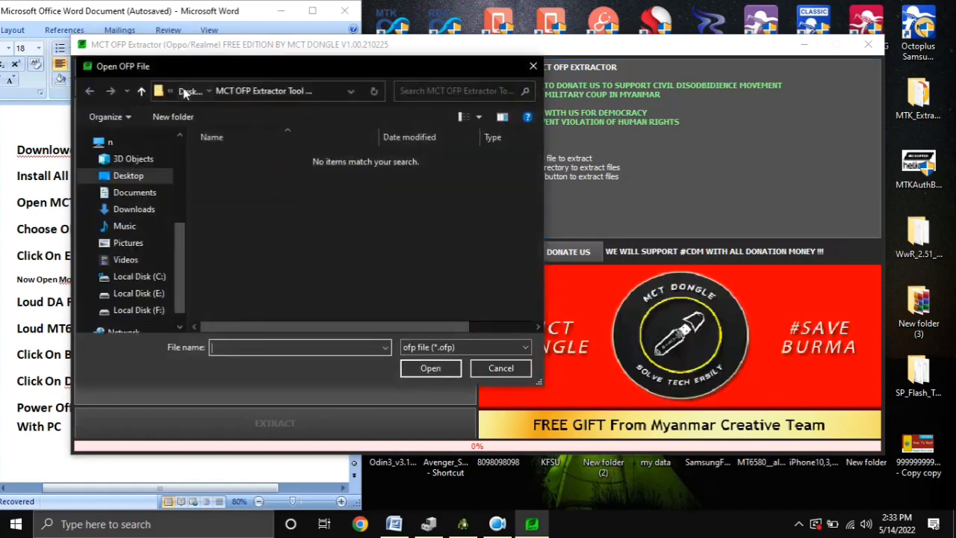
pyautogui.scroll(-1, 322, 290)
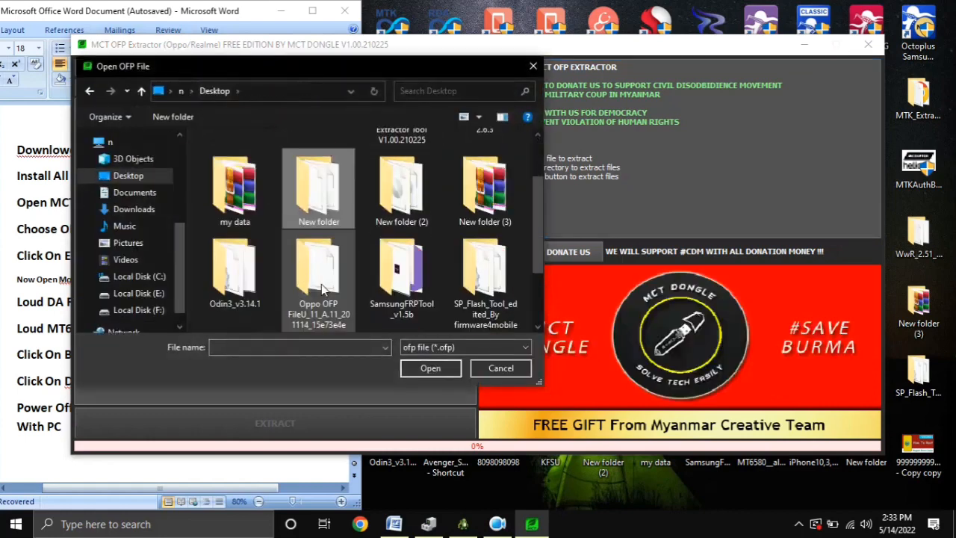
pyautogui.doubleClick(323, 289)
pyautogui.doubleClick(321, 188)
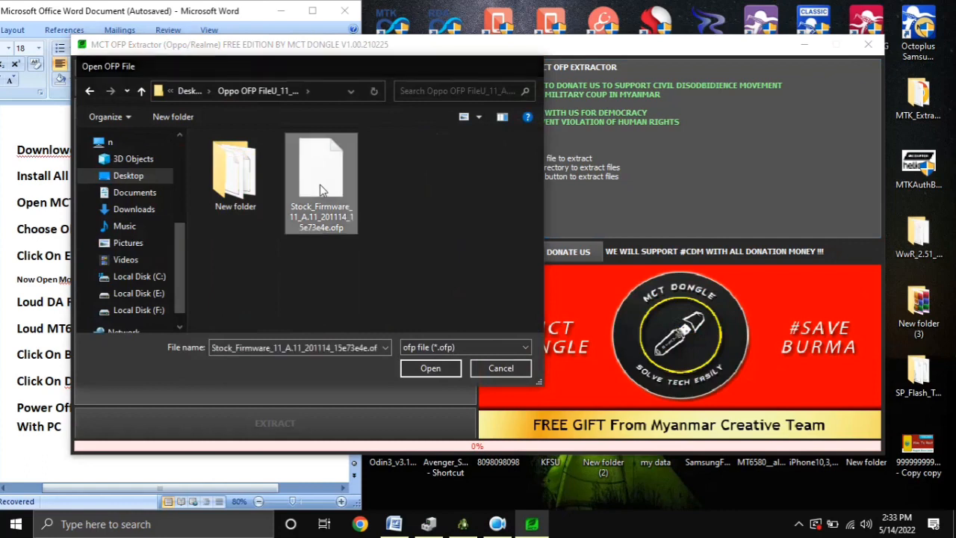
# Create a folder named "extract files" inside the desktop's Oppo OFP folder and choose it as the output directory.
pyautogui.click(470, 92)
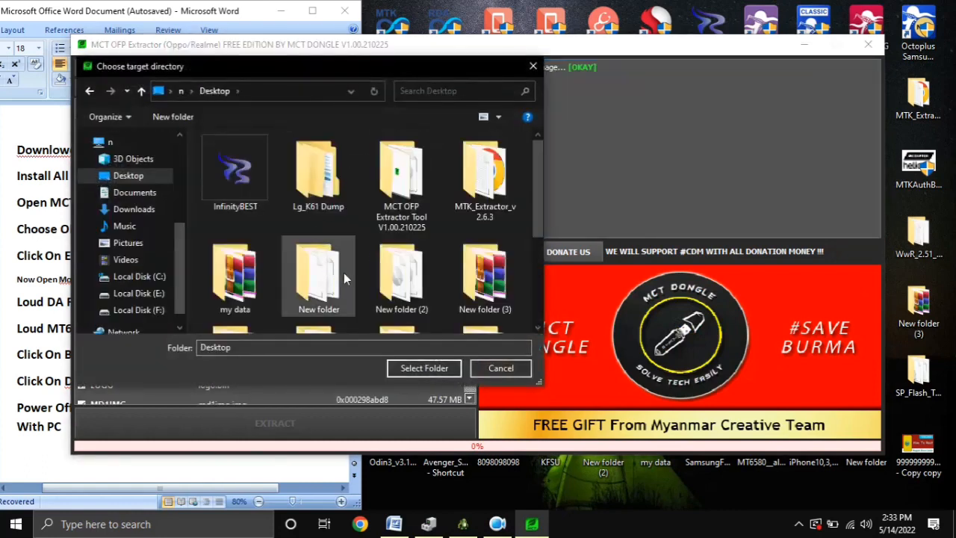
pyautogui.scroll(-3, 333, 282)
pyautogui.doubleClick(321, 187)
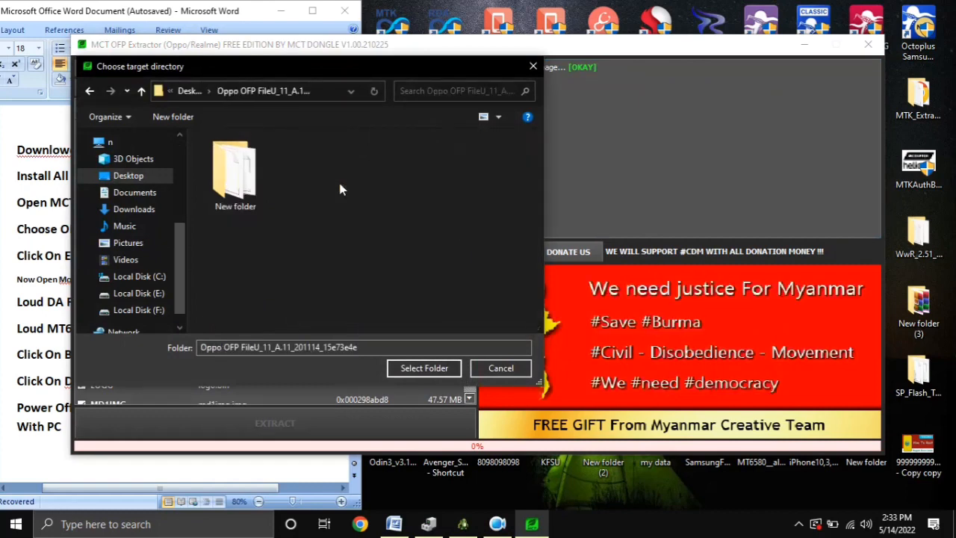
pyautogui.rightClick(313, 261)
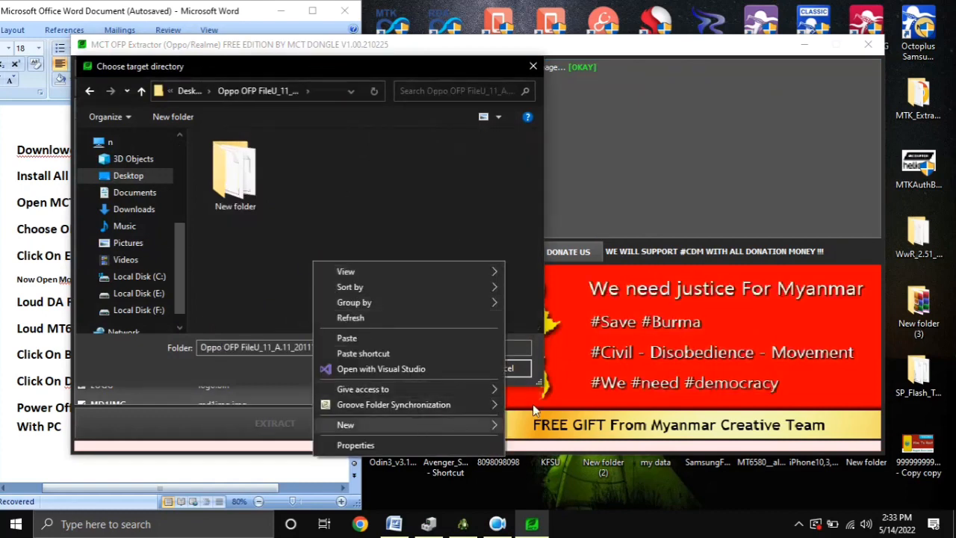
pyautogui.moveTo(533, 404)
pyautogui.click(536, 252)
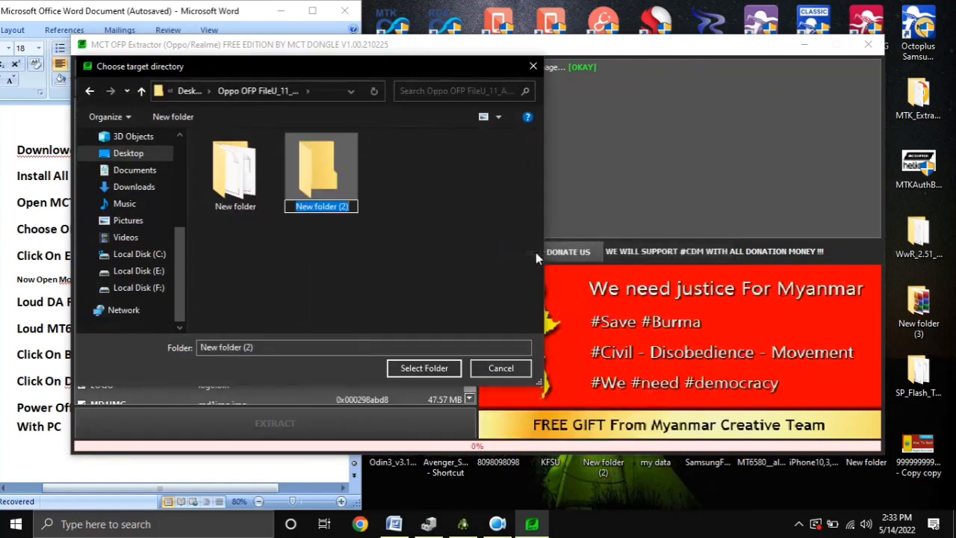
pyautogui.write('ex')
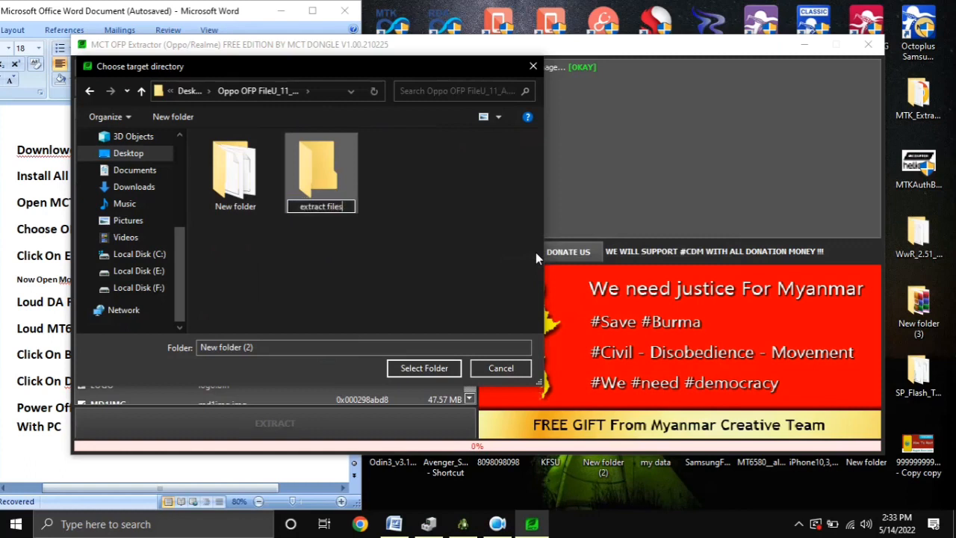
pyautogui.write('tract files')
pyautogui.press('Return')
pyautogui.click(436, 368)
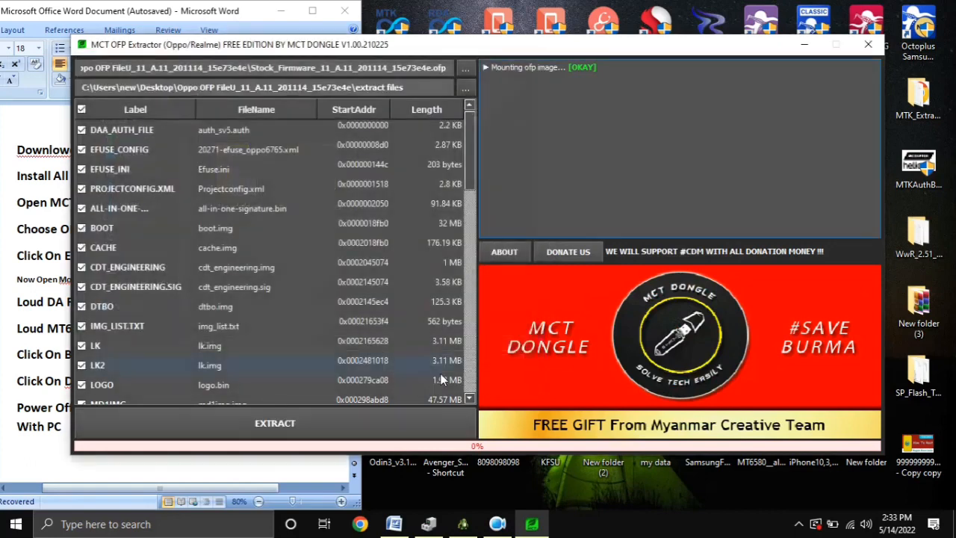
# Check the firmware's file list and extract all its checked files to the output directory.
pyautogui.scroll(-5, 445, 326)
pyautogui.scroll(-5, 445, 325)
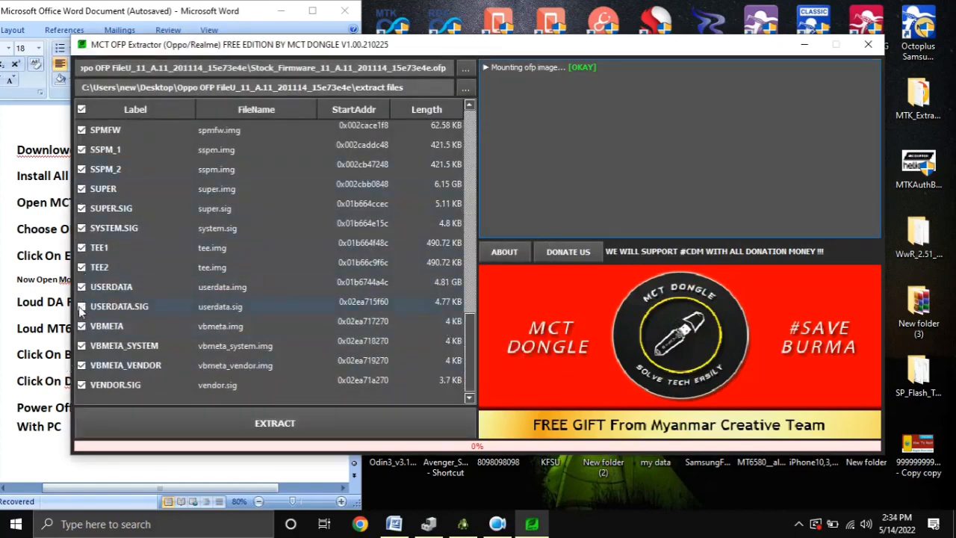
pyautogui.scroll(10, 340, 336)
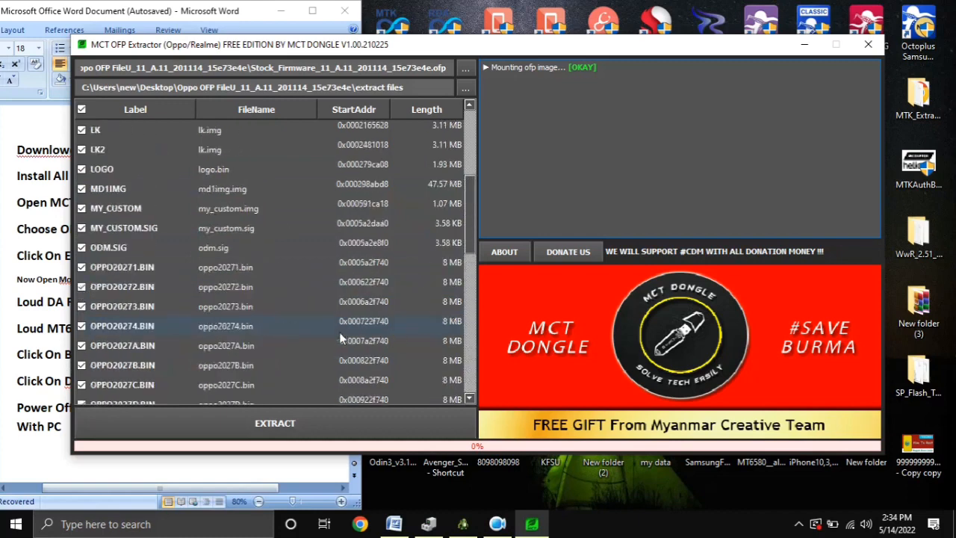
pyautogui.click(294, 422)
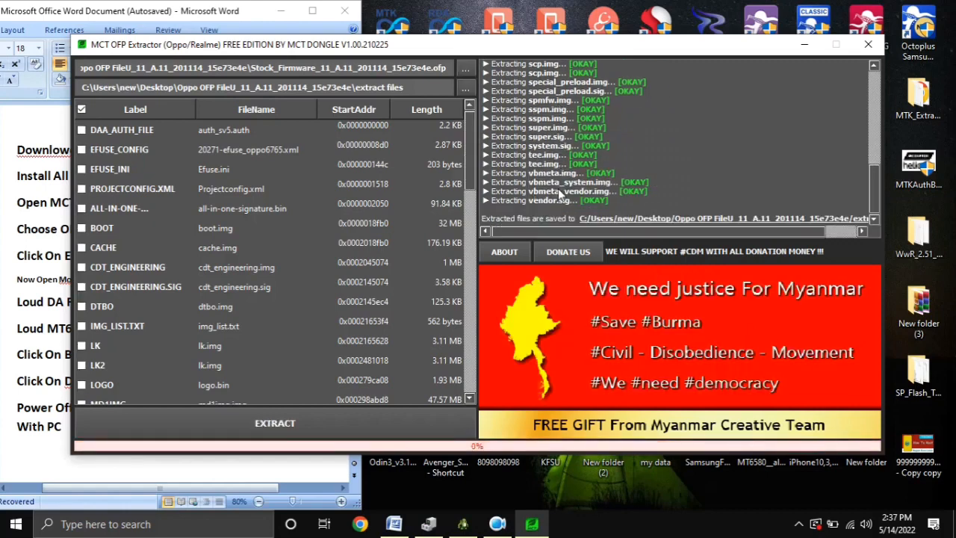
# Close the OFP extractor and open the Oppo OFP FileU_11_A.11_201114_15e73e4e folder on the desktop.
pyautogui.tripleClick(569, 221)
pyautogui.scroll(-9, 278, 246)
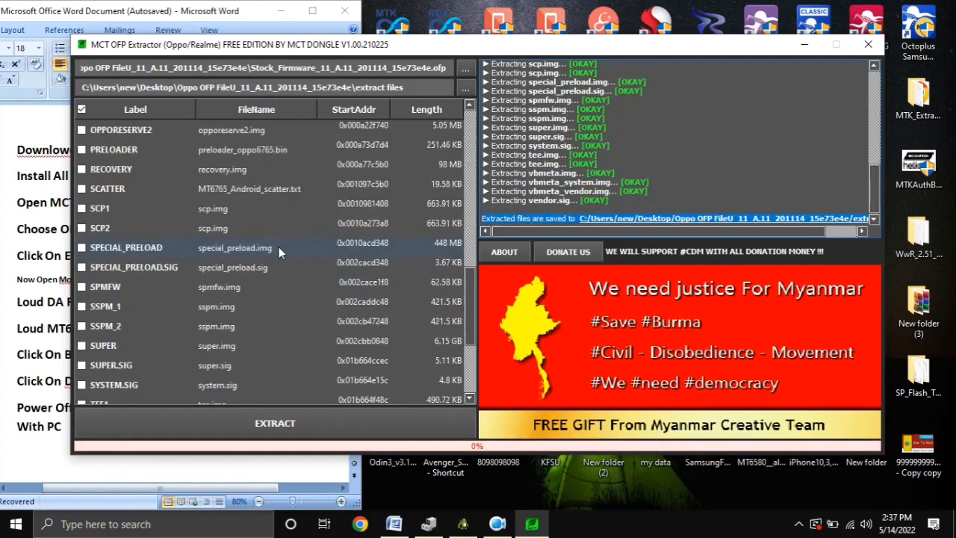
pyautogui.click(868, 44)
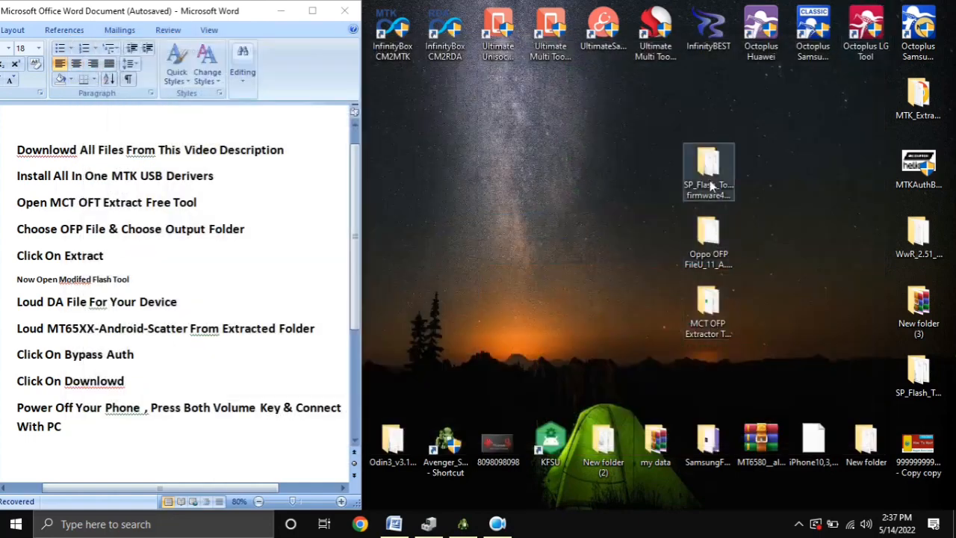
pyautogui.doubleClick(708, 241)
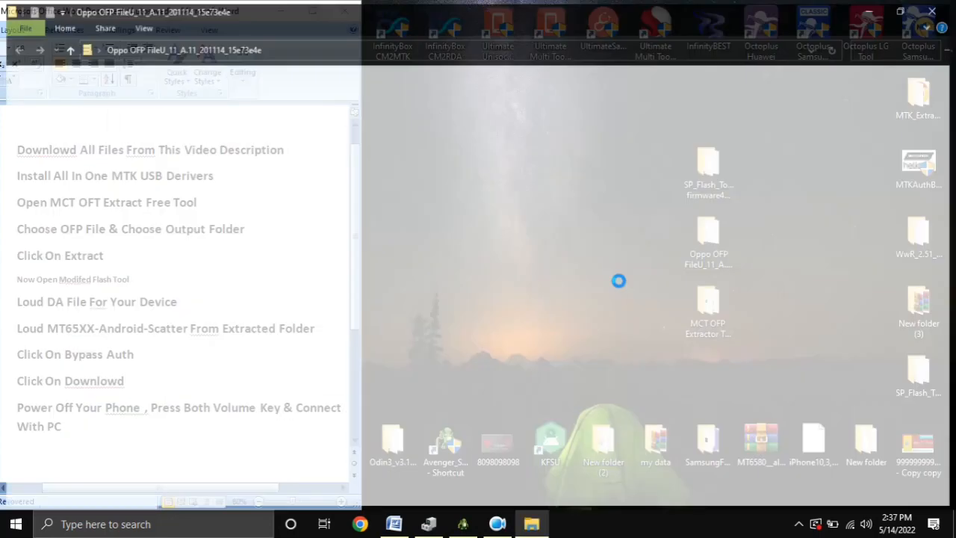
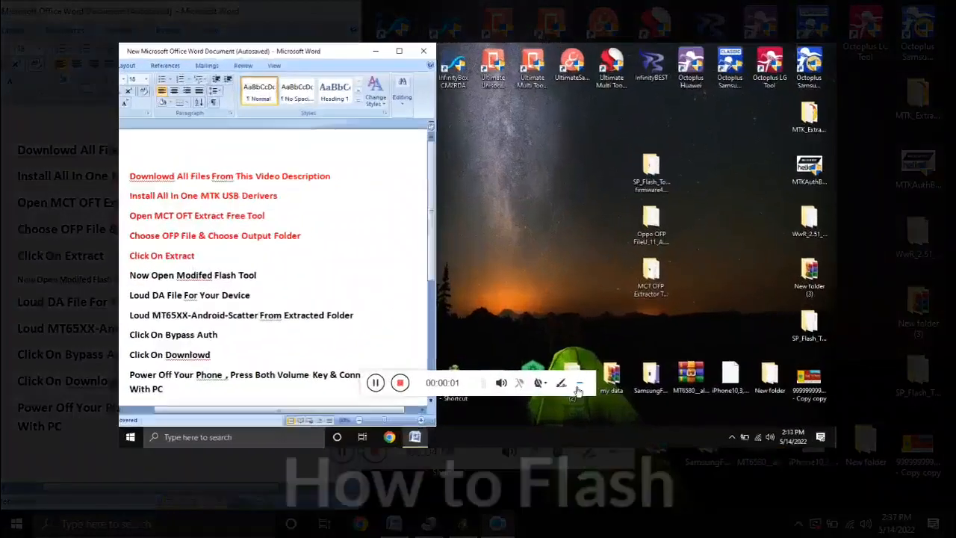
# Review the flashing instructions in the Word document, from the red extraction lines to the phone connection line.
pyautogui.click(578, 384)
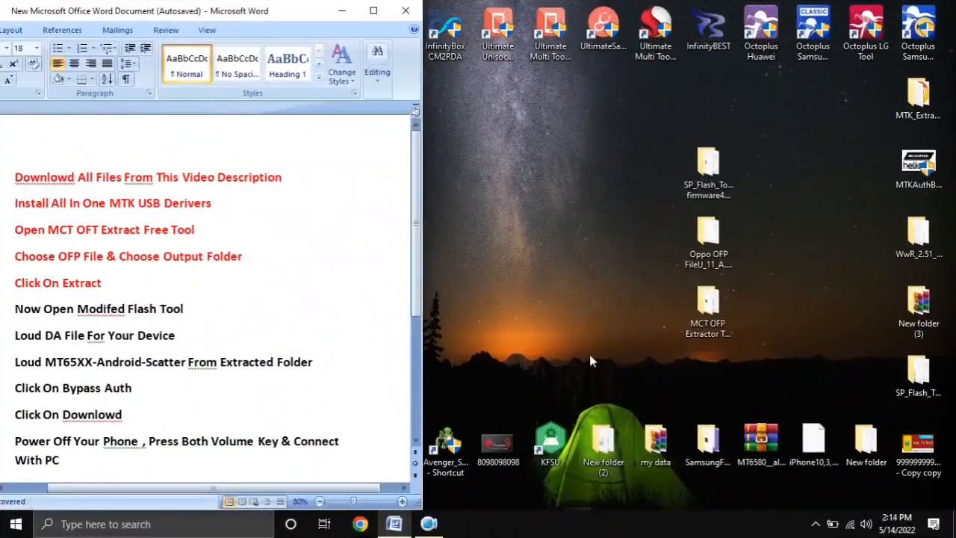
pyautogui.scroll(-1, 246, 331)
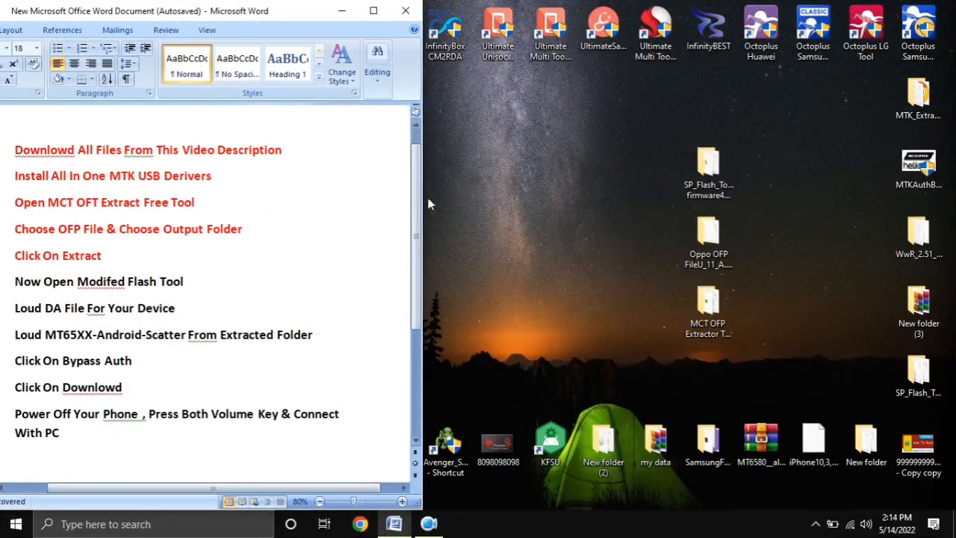
pyautogui.scroll(-1, 416, 239)
pyautogui.moveTo(104, 224); pyautogui.dragTo(10, 182)
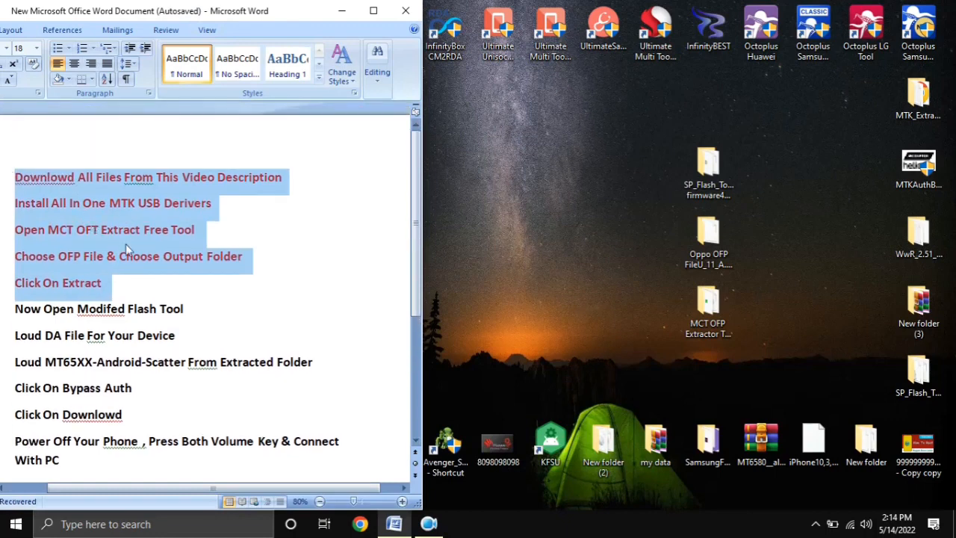
pyautogui.scroll(-2, 411, 270)
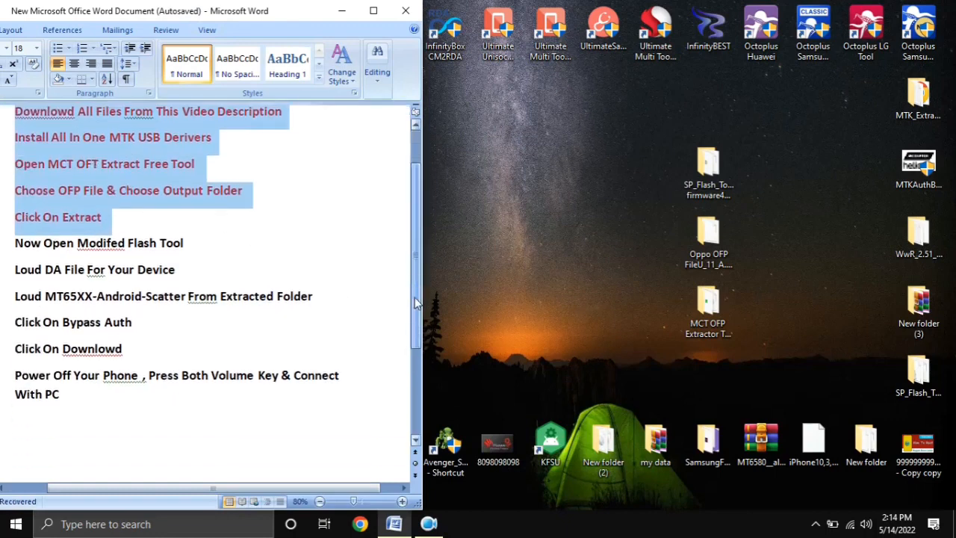
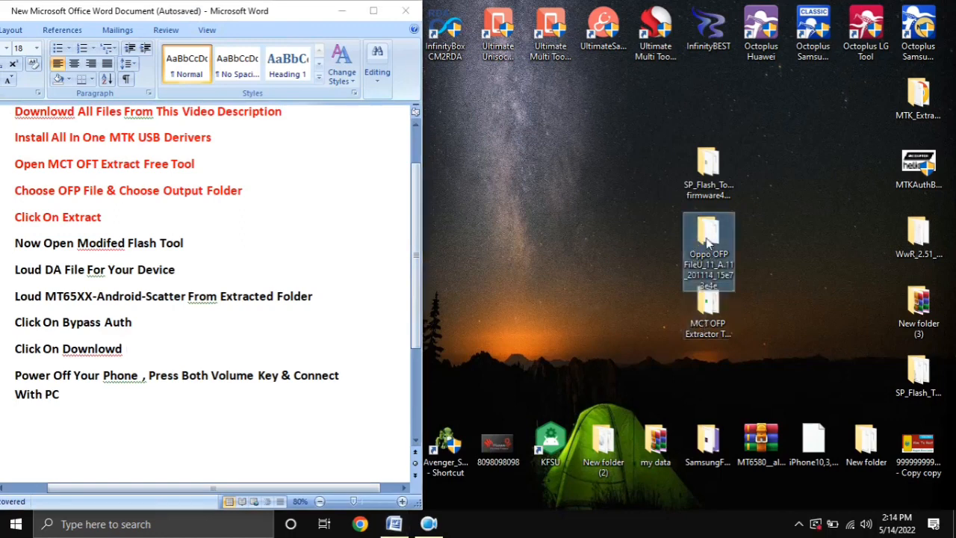
# Open the Extract Rom folder inside the desktop's Oppo OFP FileU_11_A.11_201114_15e73e4e folder.
pyautogui.doubleClick(707, 245)
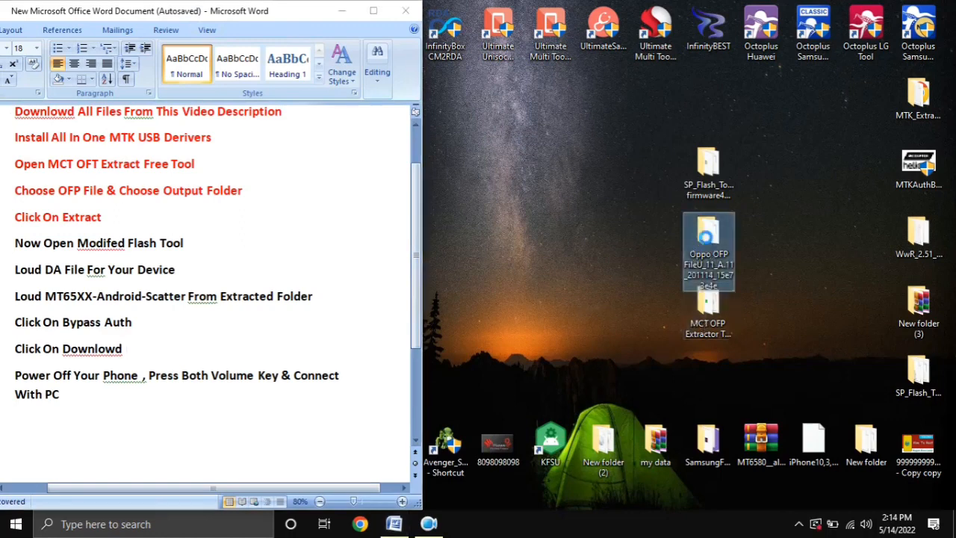
pyautogui.click(578, 269)
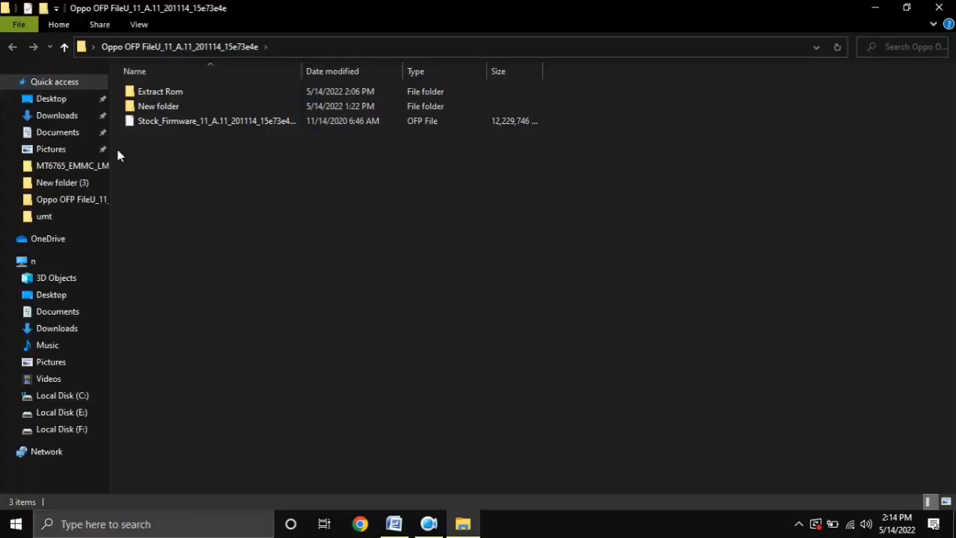
pyautogui.click(224, 123)
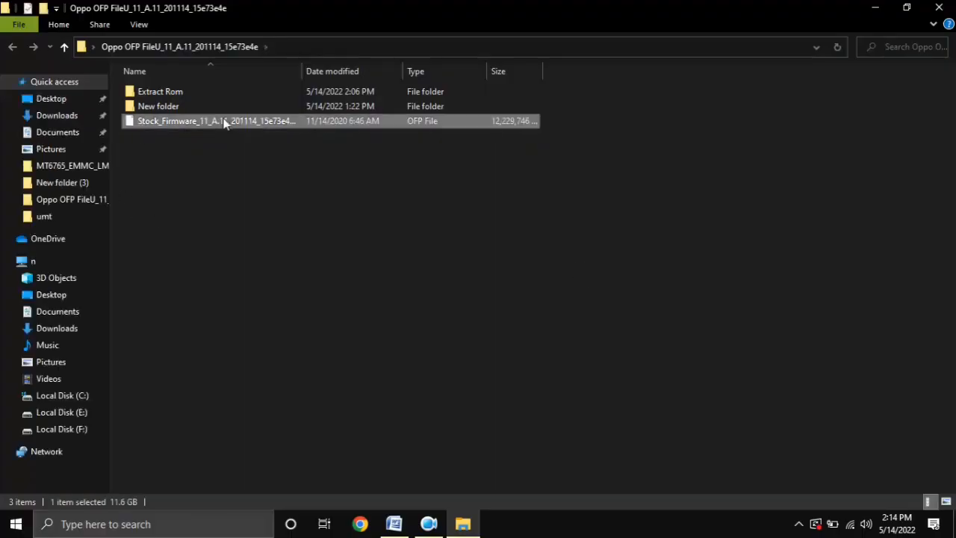
pyautogui.doubleClick(157, 92)
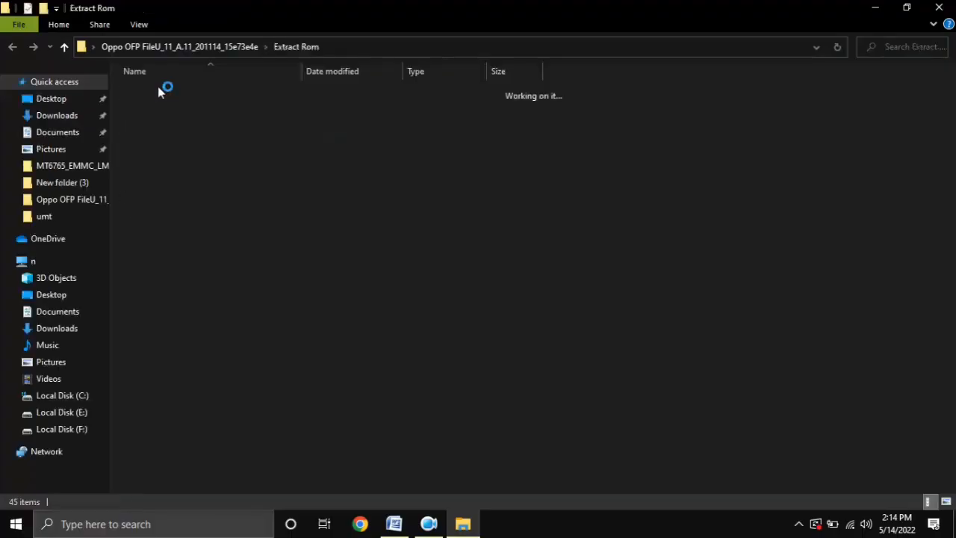
# Examine the extracted firmware files, including the super image, and return to the parent folder to select the stock firmware OFP file.
pyautogui.moveTo(593, 83); pyautogui.dragTo(279, 515)
pyautogui.scroll(6, 341, 419)
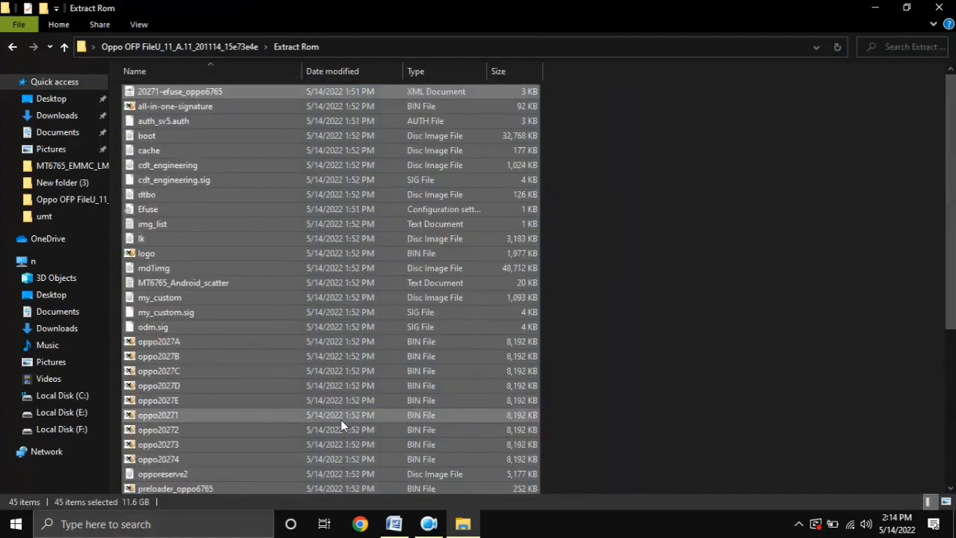
pyautogui.scroll(-6, 342, 420)
pyautogui.scroll(1, 345, 422)
pyautogui.scroll(-1, 352, 422)
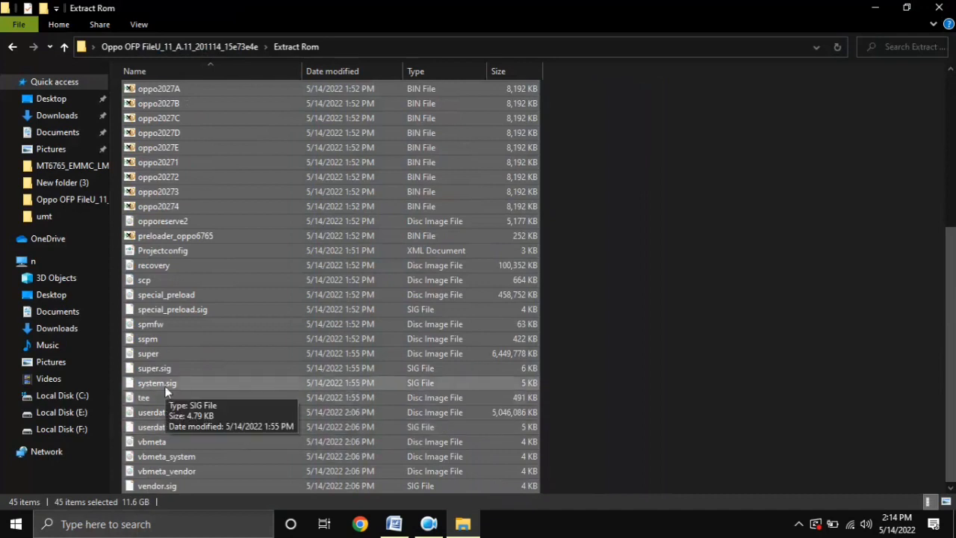
pyautogui.click(171, 356)
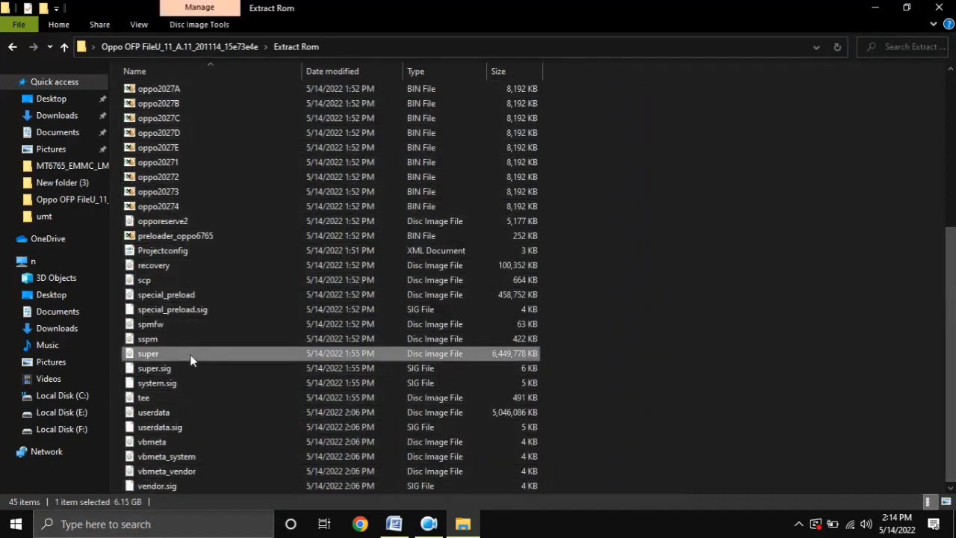
pyautogui.click(11, 48)
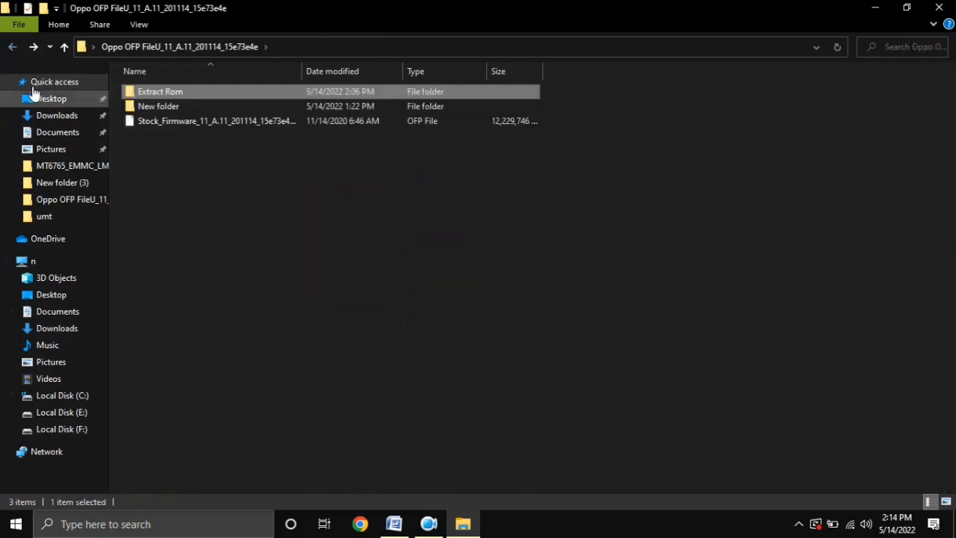
pyautogui.click(173, 128)
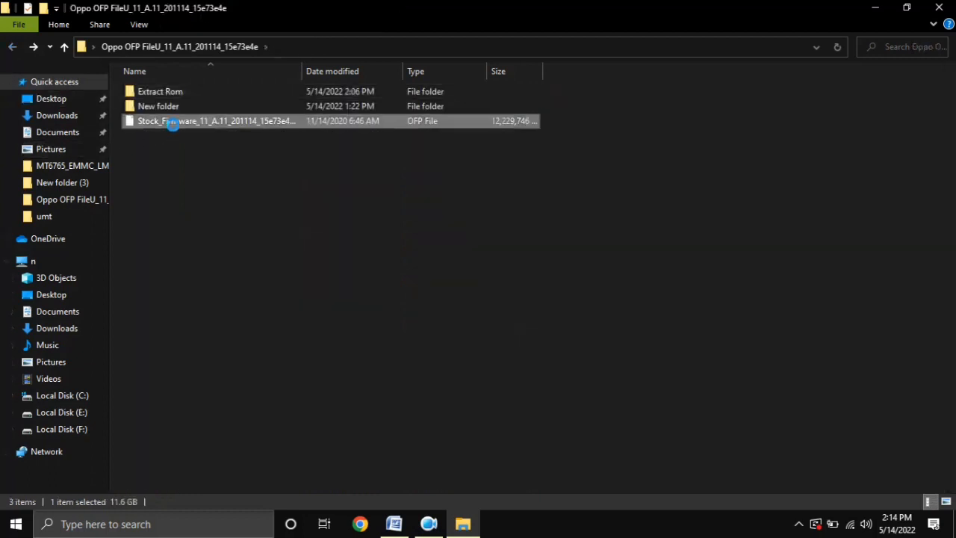
# Delete the stock firmware OFP file and close the folder window.
pyautogui.rightClick(173, 124)
pyautogui.click(232, 399)
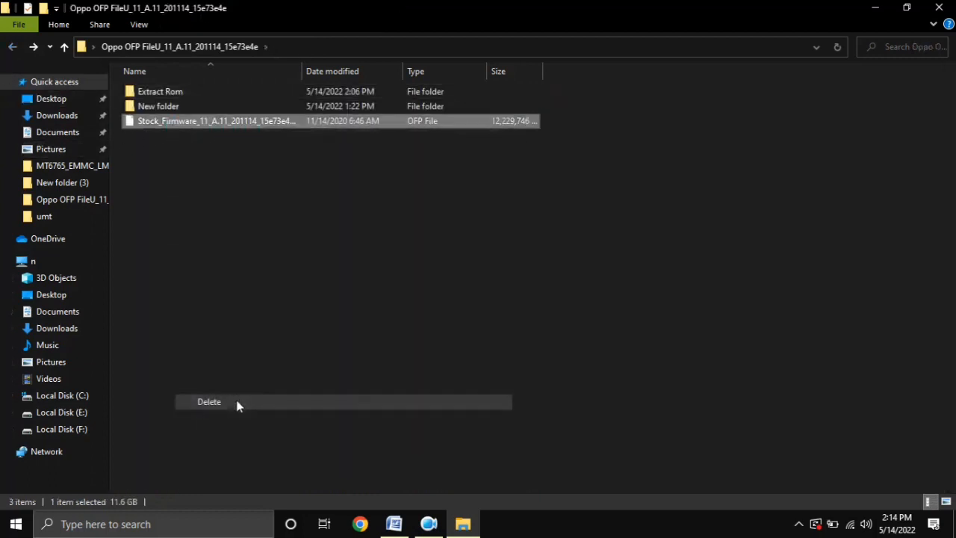
pyautogui.click(939, 8)
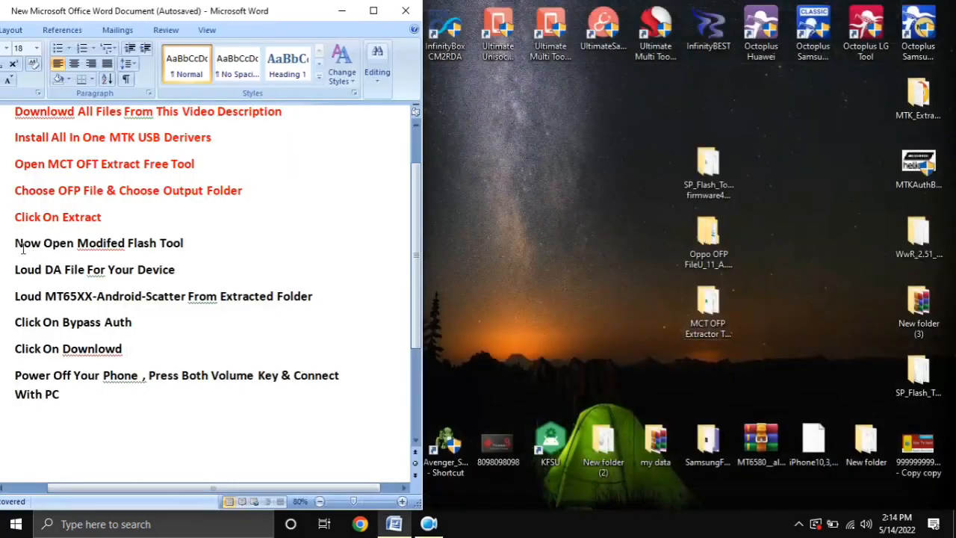
# Launch flash_tool from the desktop's SP_Flash_Tool_edited_By firmware4mobile folder and dismiss its startup message.
pyautogui.moveTo(18, 243); pyautogui.dragTo(186, 244)
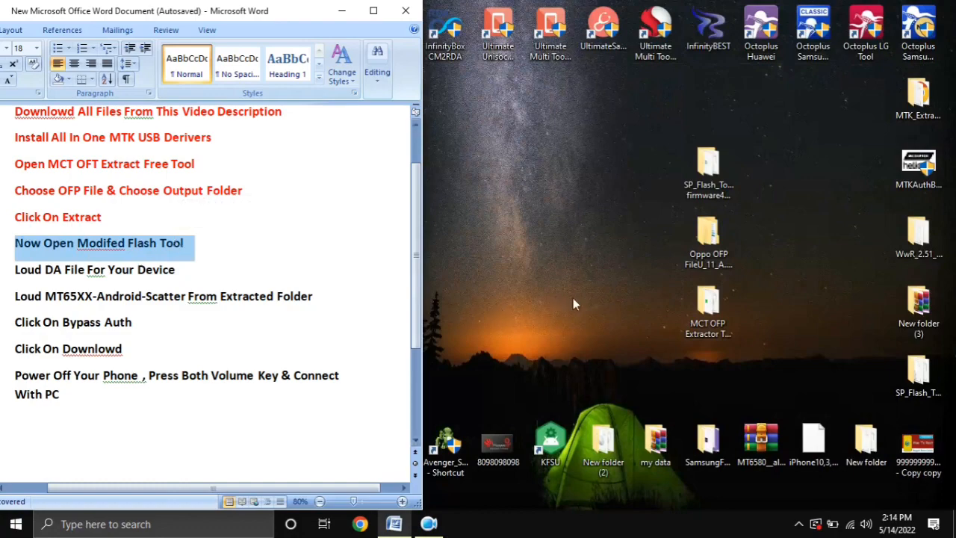
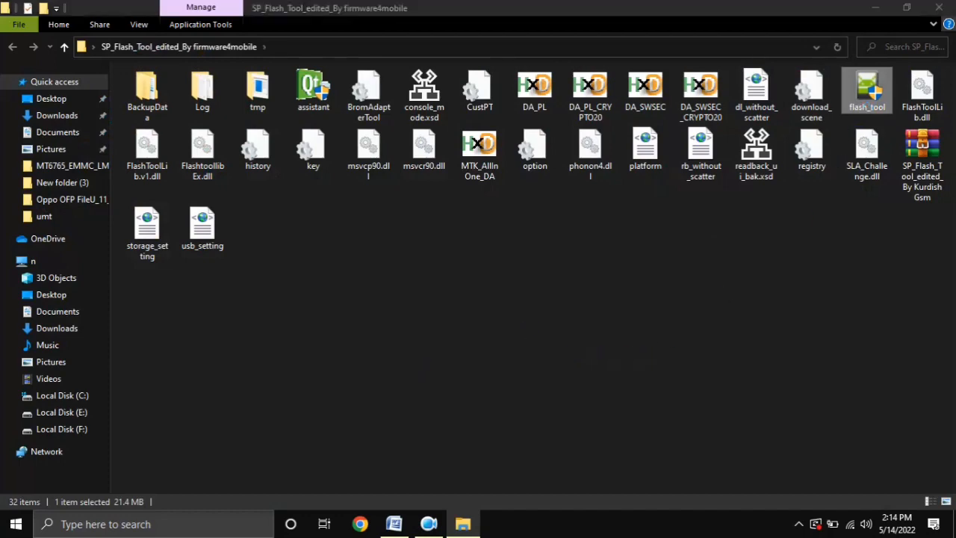
pyautogui.click(937, 7)
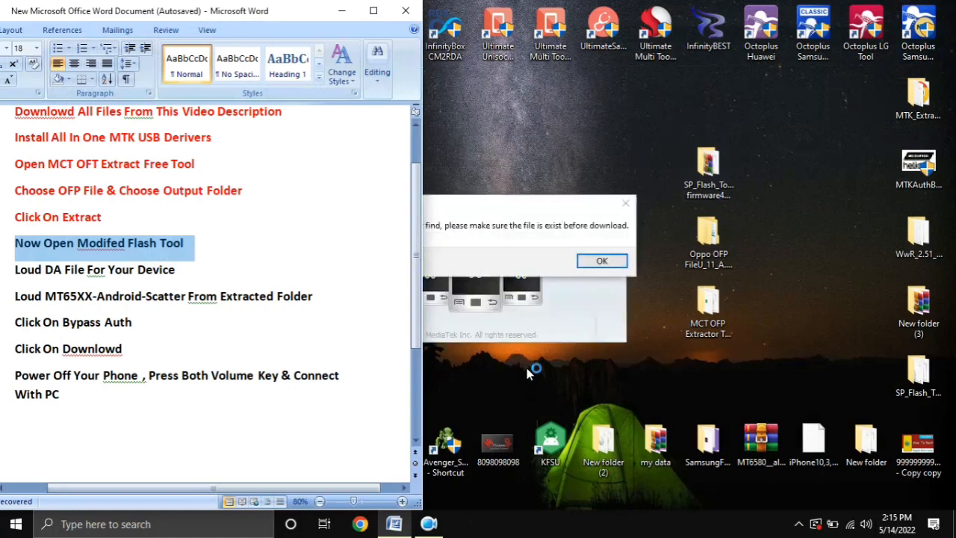
pyautogui.click(602, 263)
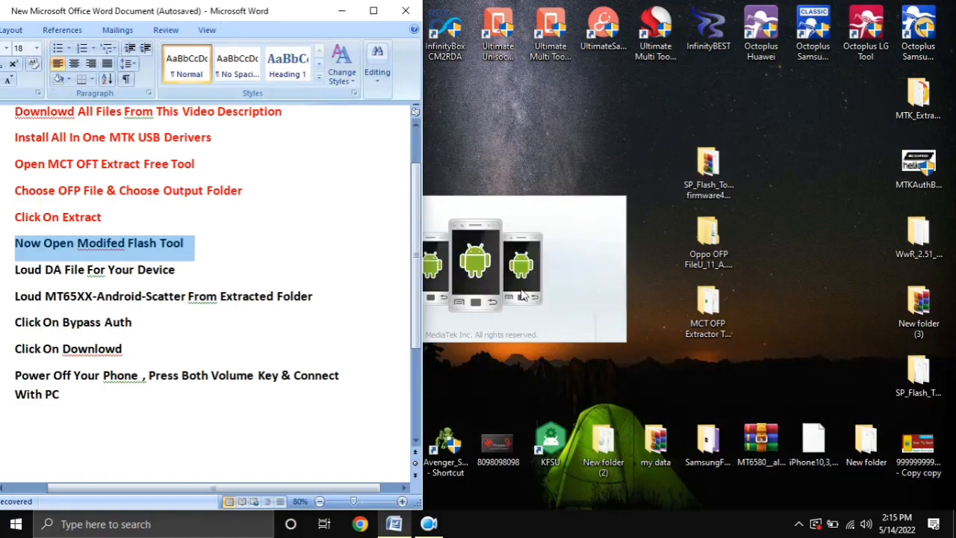
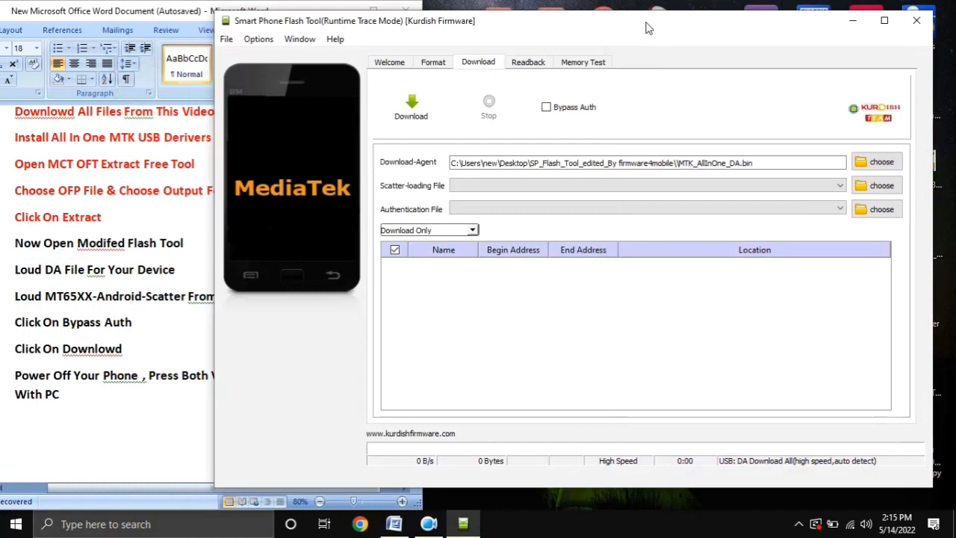
# Switch to the Word document and reduce the "Now Open Modifed Flash Tool" line to font size 12.
pyautogui.click(10, 248)
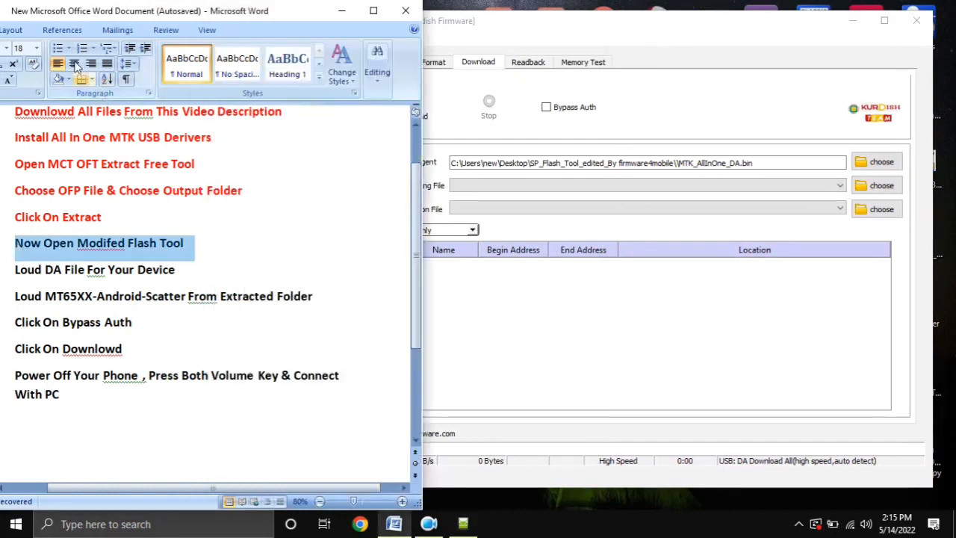
pyautogui.moveTo(51, 17)
pyautogui.mouseDown()
pyautogui.moveTo(78, 16)
pyautogui.moveTo(61, 22)
pyautogui.mouseUp()
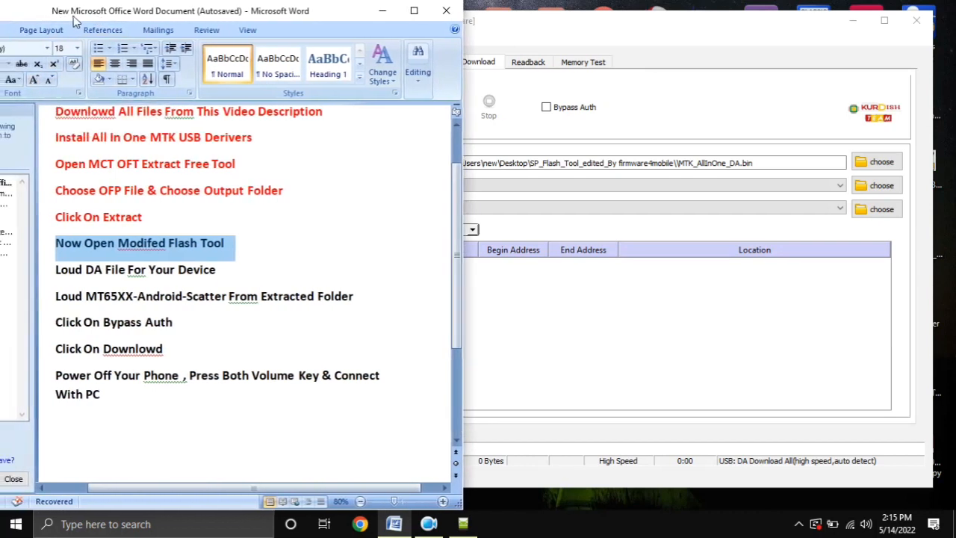
pyautogui.click(50, 79)
pyautogui.click(49, 79)
pyautogui.click(49, 79)
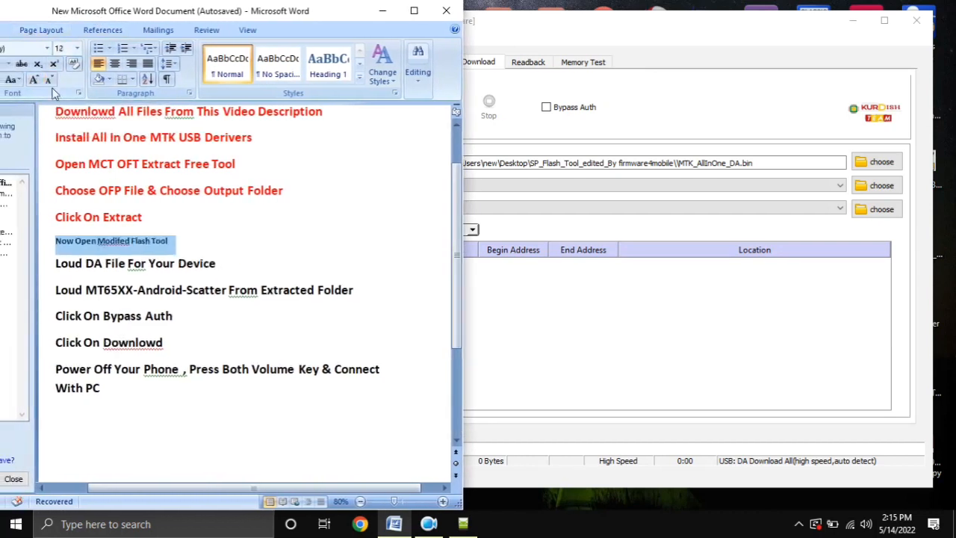
pyautogui.click(520, 43)
# Check the DA file line in the instructions and load MTK_AllInOne_DA as the flash tool's download agent.
pyautogui.click(42, 278)
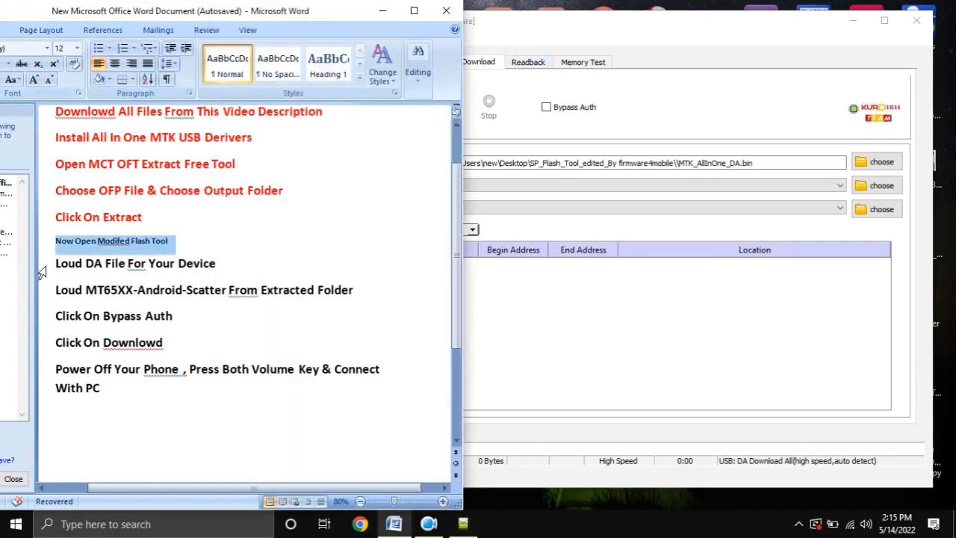
pyautogui.click(51, 273)
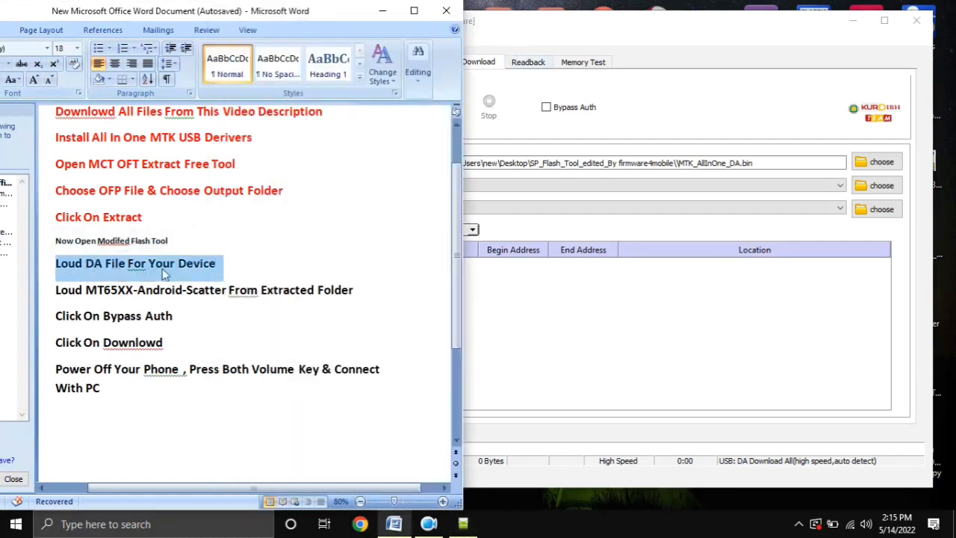
pyautogui.click(803, 90)
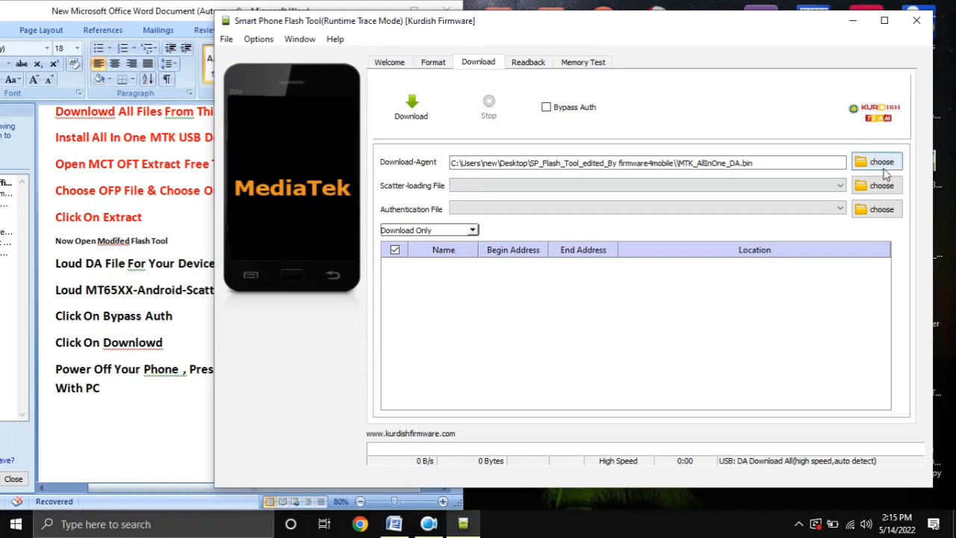
pyautogui.click(881, 164)
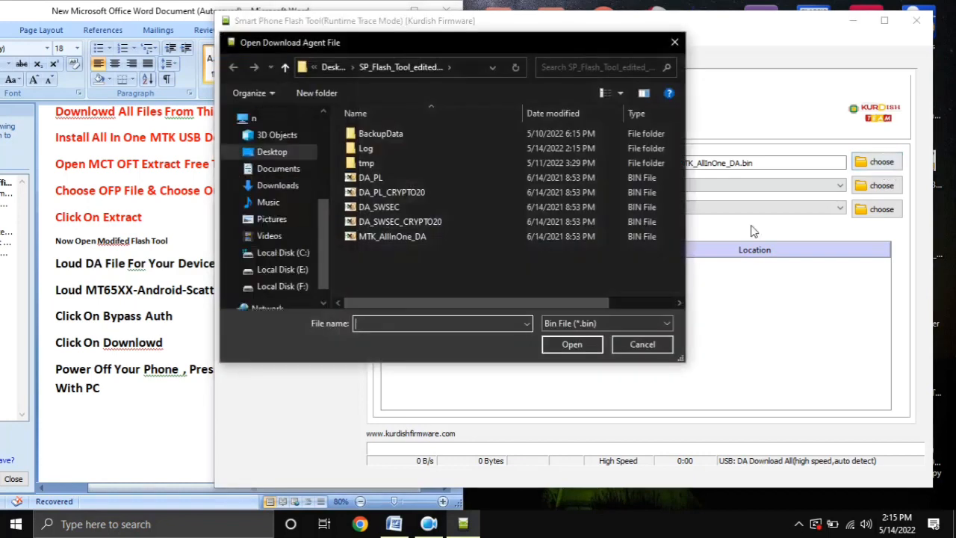
pyautogui.click(378, 239)
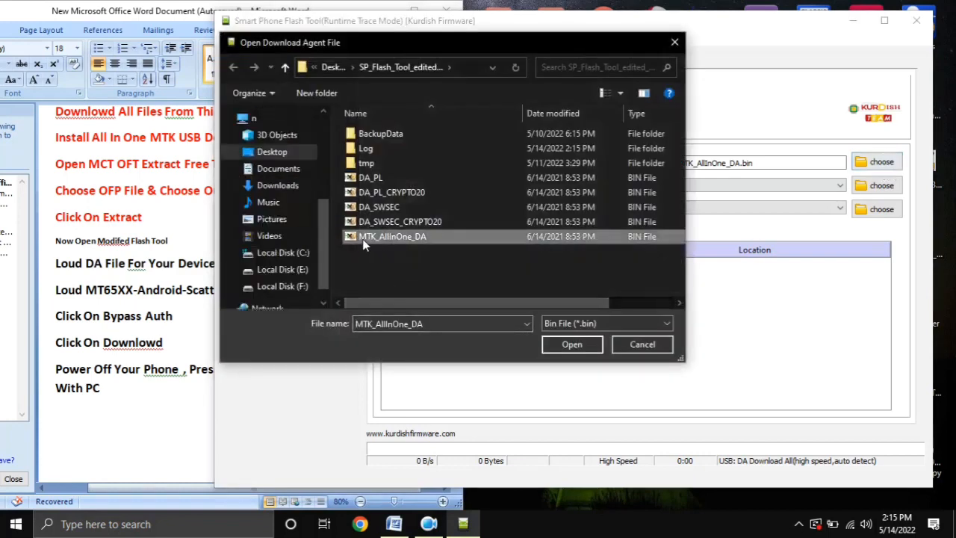
pyautogui.doubleClick(418, 240)
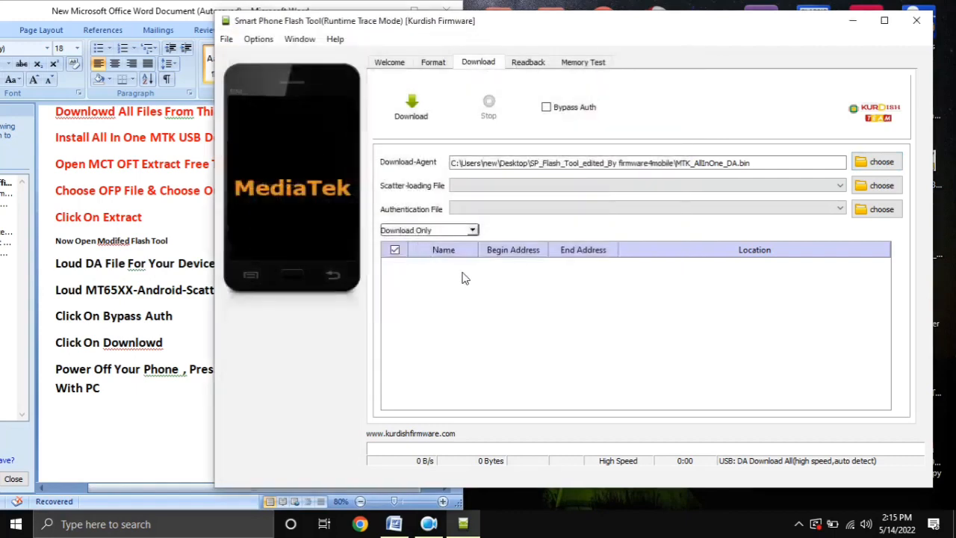
# Color the "Loud MT65XX-Android-Scatter From Extracted Folder" line red in the Word document.
pyautogui.click(54, 294)
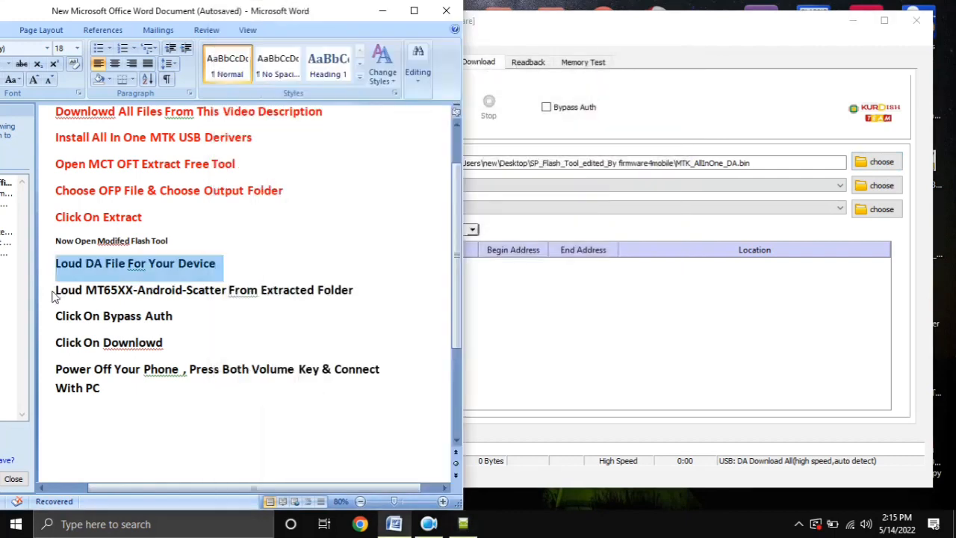
pyautogui.click(54, 293)
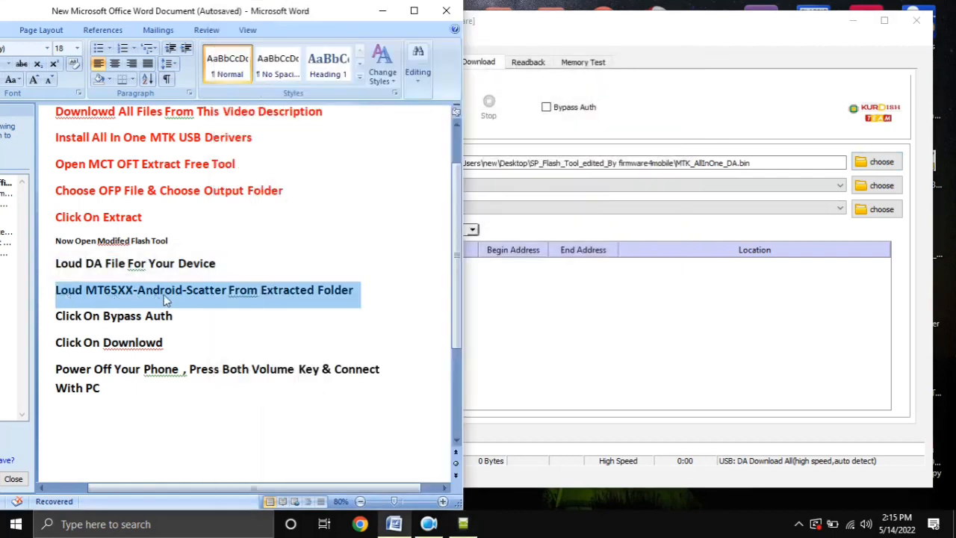
pyautogui.moveTo(203, 297)
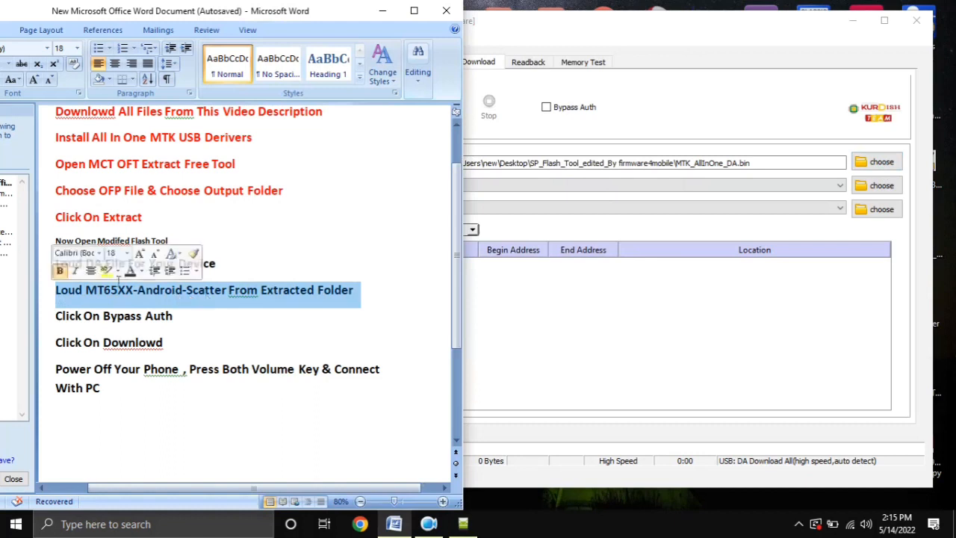
pyautogui.click(140, 273)
pyautogui.click(140, 393)
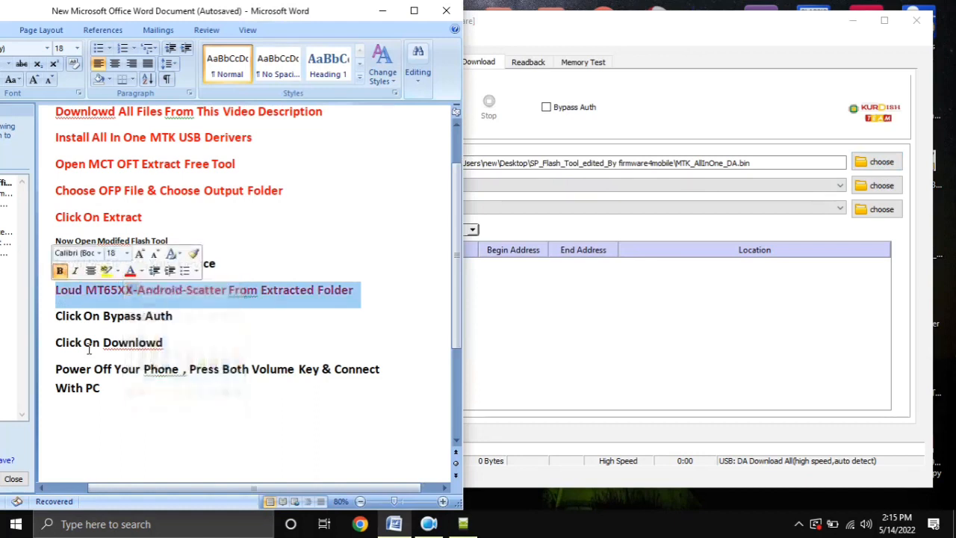
pyautogui.moveTo(55, 292); pyautogui.dragTo(343, 298)
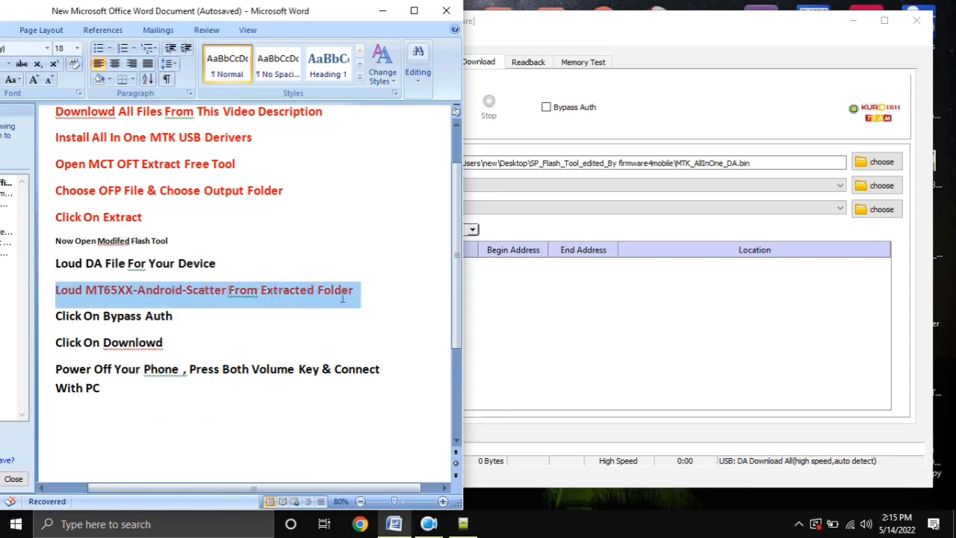
pyautogui.click(376, 303)
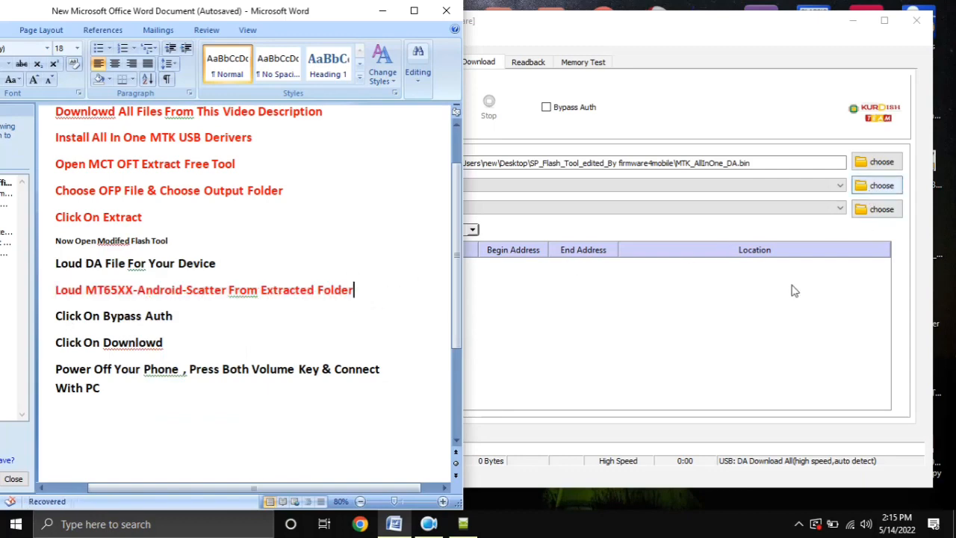
# Browse for the scatter file in the desktop's Oppo OFP FileU_11_A.11_201114_15e73e4e folder and show its contents as large icons.
pyautogui.click(870, 212)
pyautogui.click(879, 186)
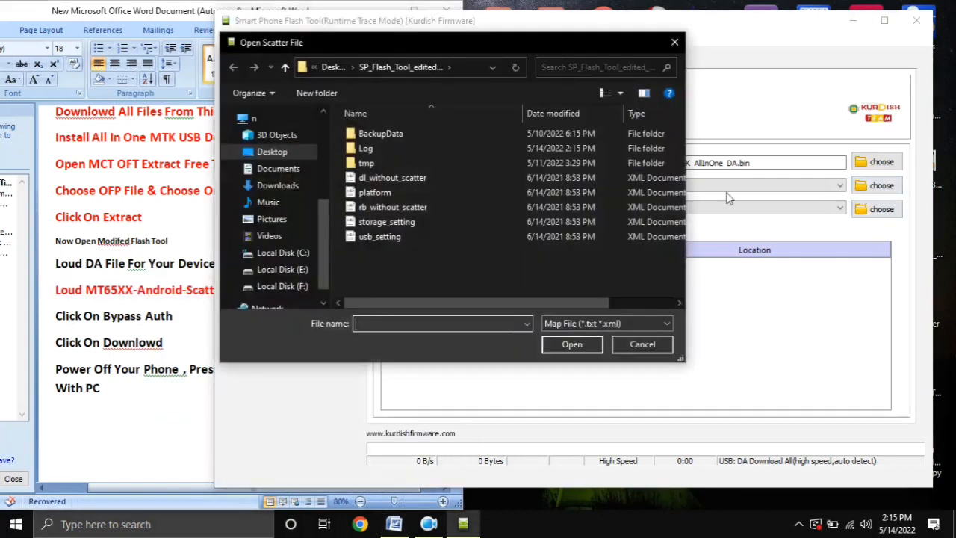
pyautogui.click(272, 154)
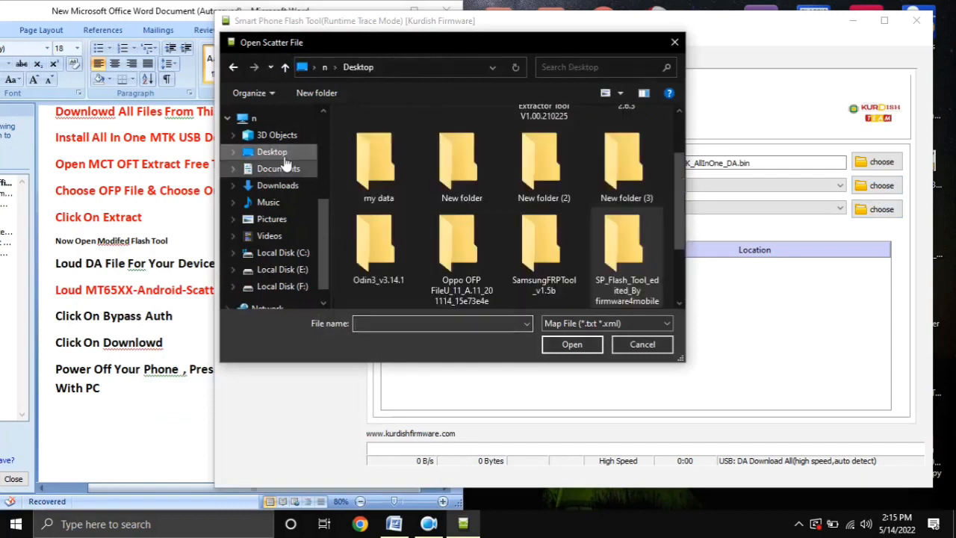
pyautogui.moveTo(677, 175); pyautogui.dragTo(678, 200)
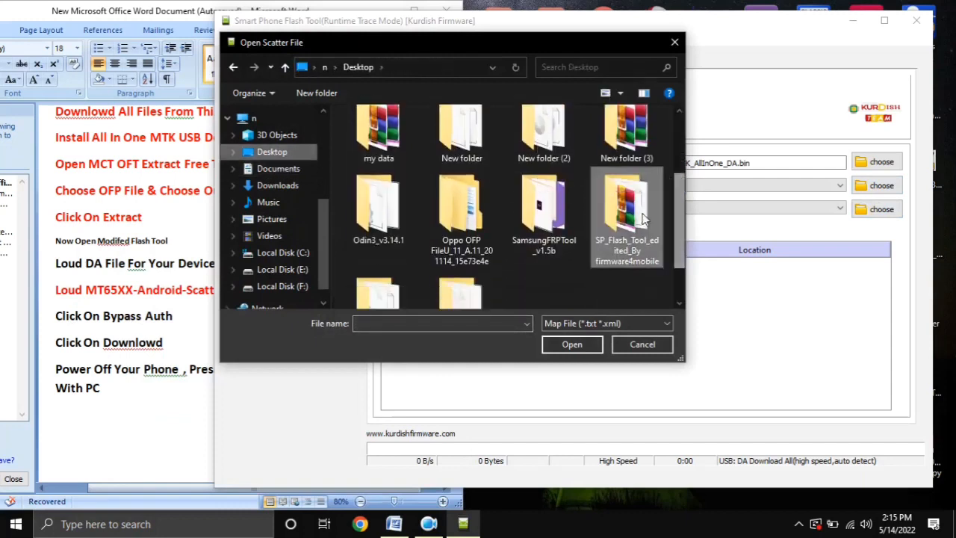
pyautogui.doubleClick(480, 239)
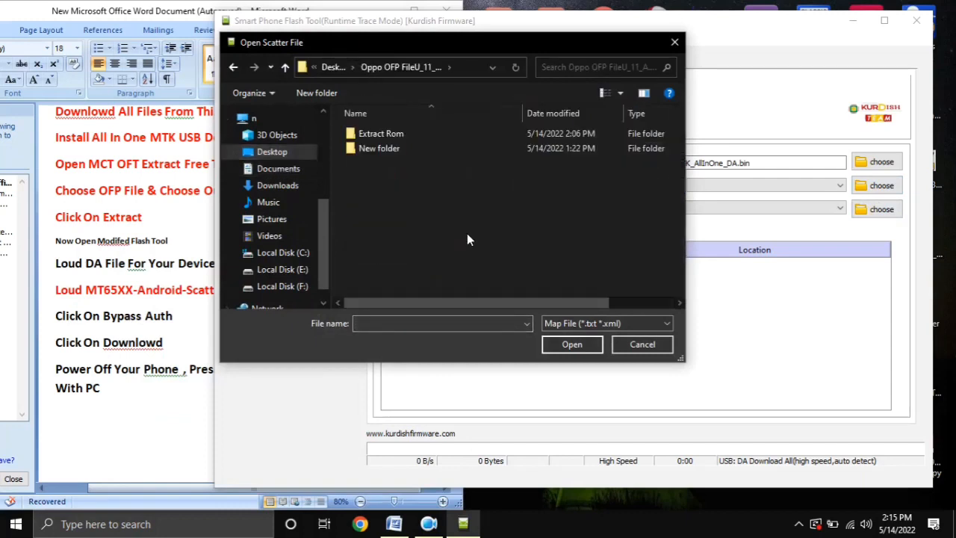
pyautogui.rightClick(388, 182)
pyautogui.moveTo(552, 192)
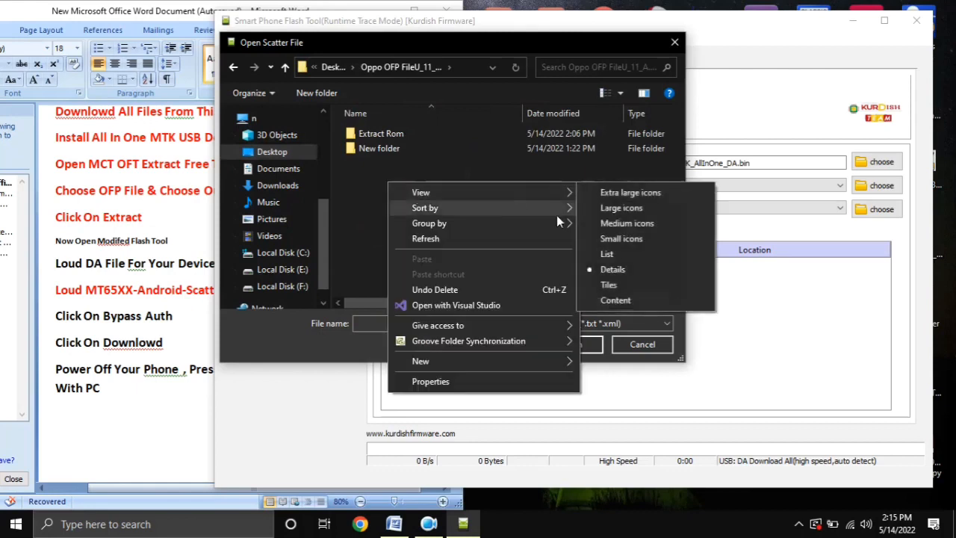
pyautogui.click(604, 207)
pyautogui.click(357, 192)
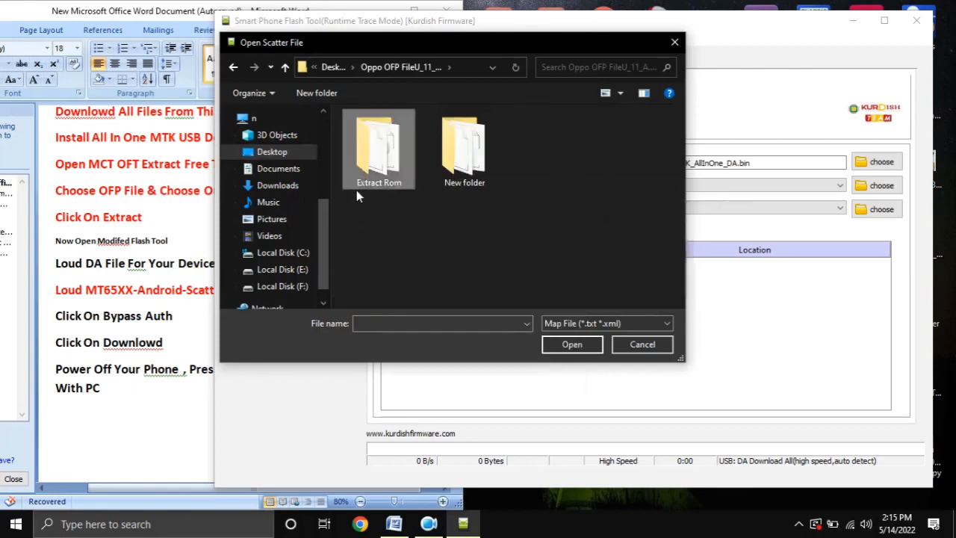
# Load MT6765_Android_scatter from the Extract Rom folder as the scatter-loading file.
pyautogui.doubleClick(376, 163)
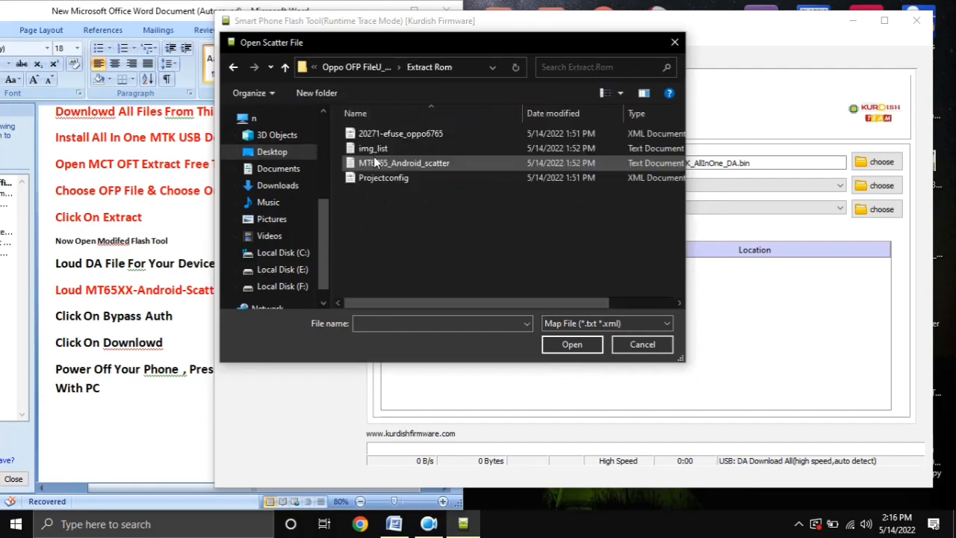
pyautogui.click(419, 169)
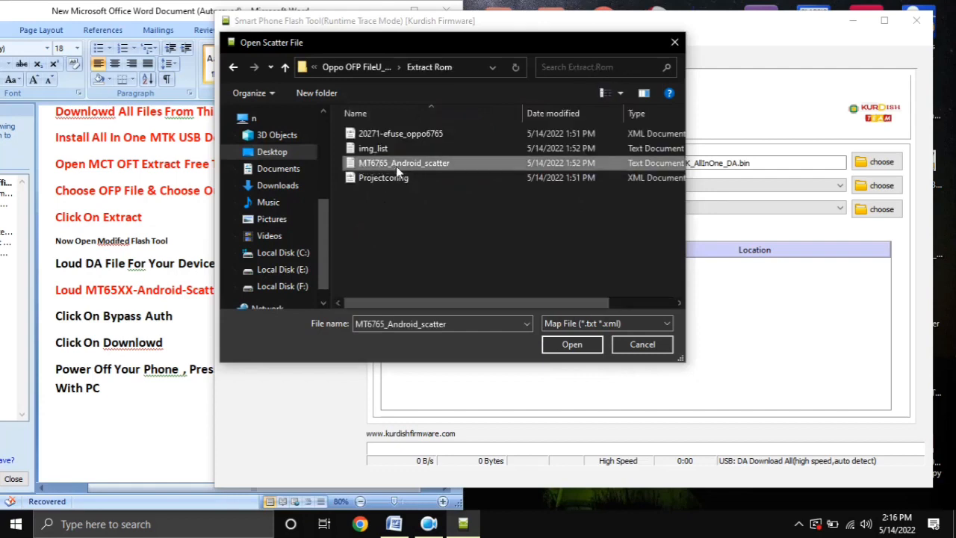
pyautogui.doubleClick(390, 165)
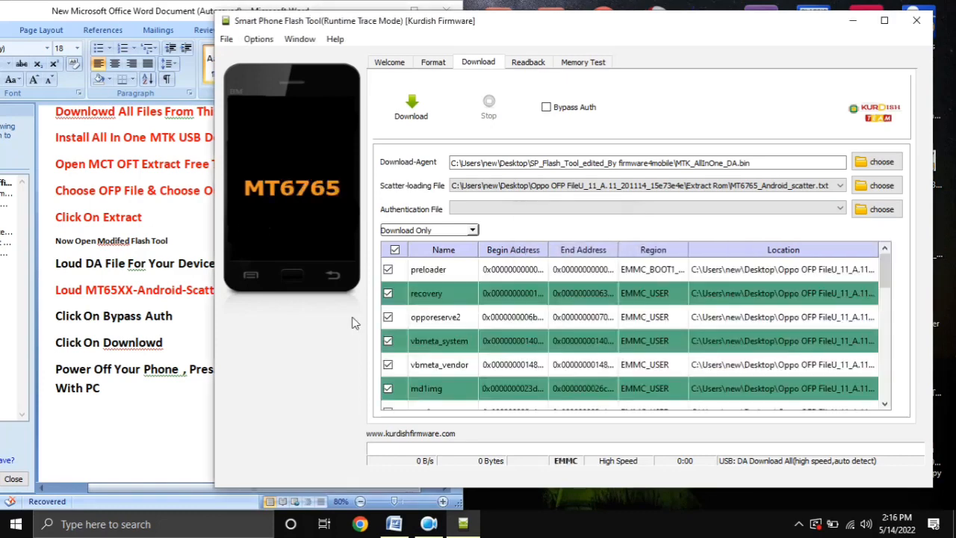
# Review the loaded partition list from preloader to userdata and the download mode selection.
pyautogui.scroll(-10, 470, 332)
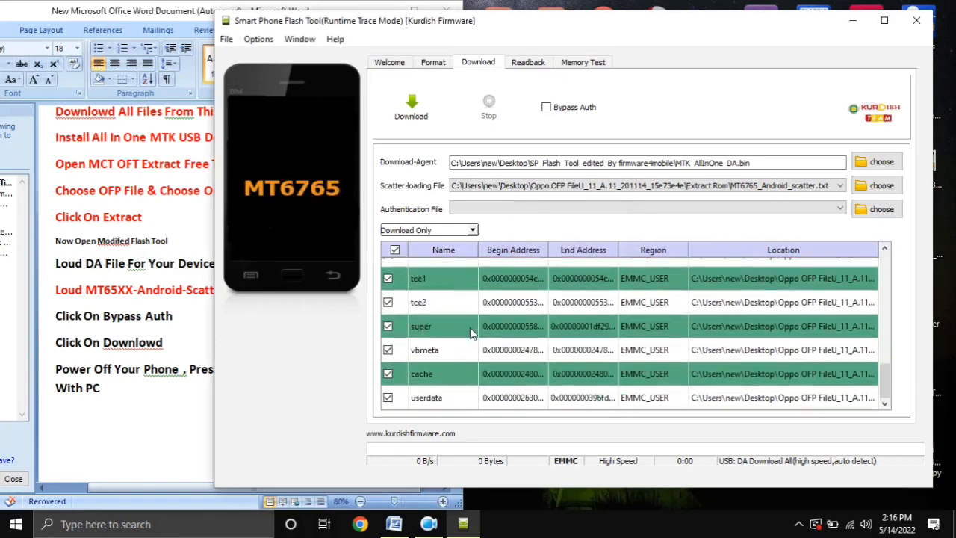
pyautogui.scroll(10, 471, 332)
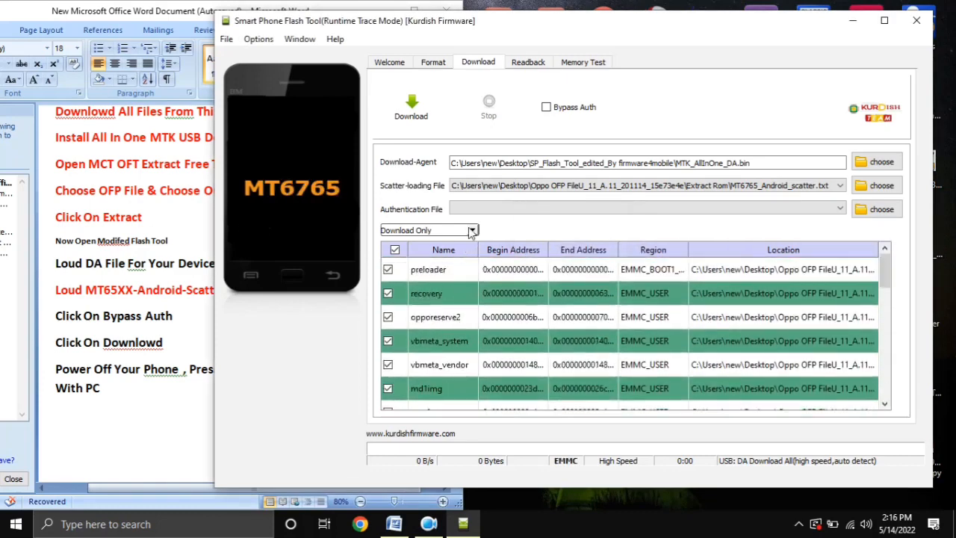
pyautogui.click(470, 231)
pyautogui.click(456, 251)
# Return to the Word instructions and highlight the Bypass Auth line.
pyautogui.click(118, 415)
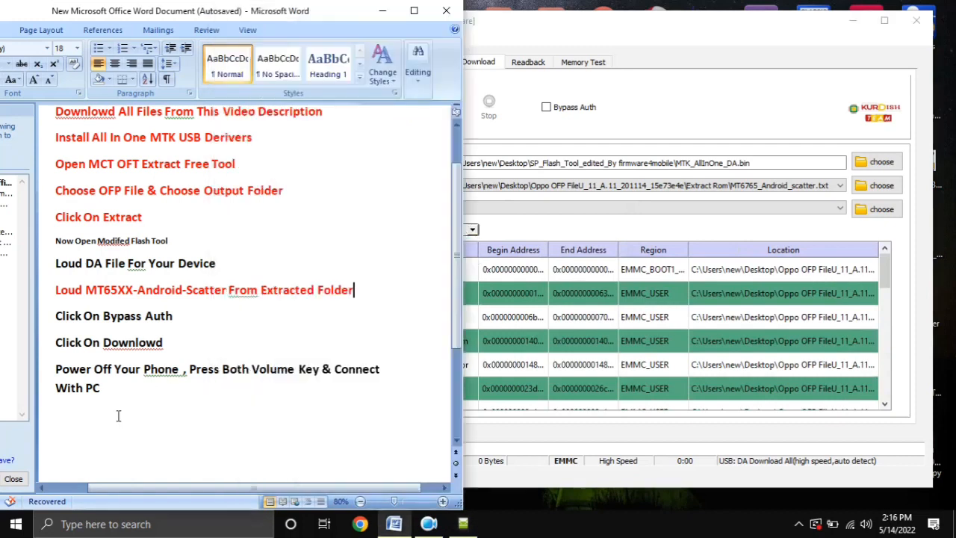
pyautogui.click(41, 321)
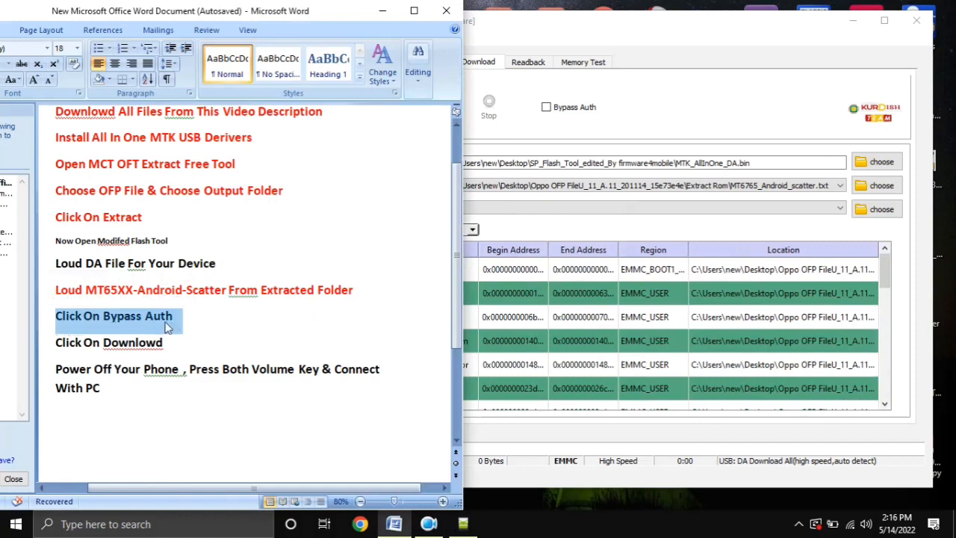
# Enable Bypass Auth in Smart Phone Flash Tool and highlight the Click On Downlowd line in the Word instructions.
pyautogui.click(590, 138)
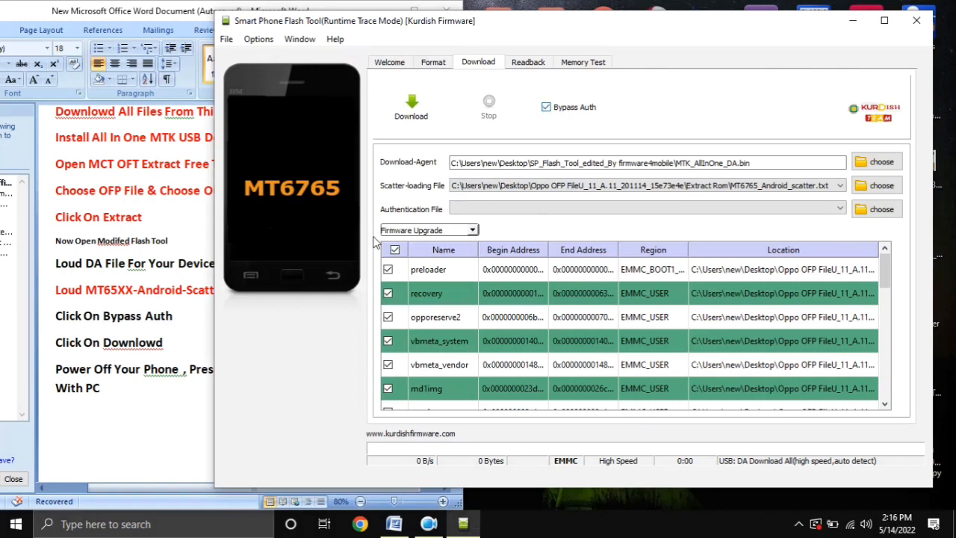
pyautogui.hotkey('alt', 'Tab')
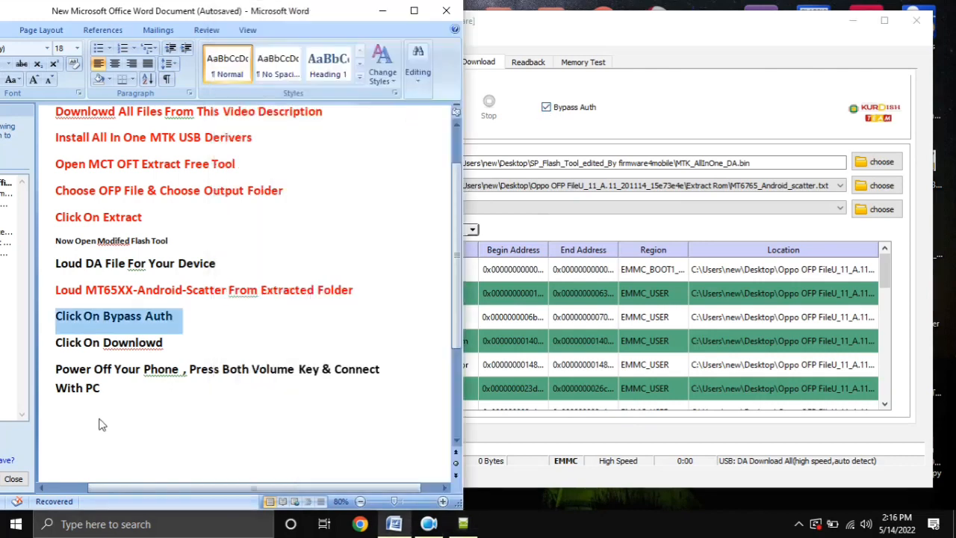
pyautogui.click(42, 348)
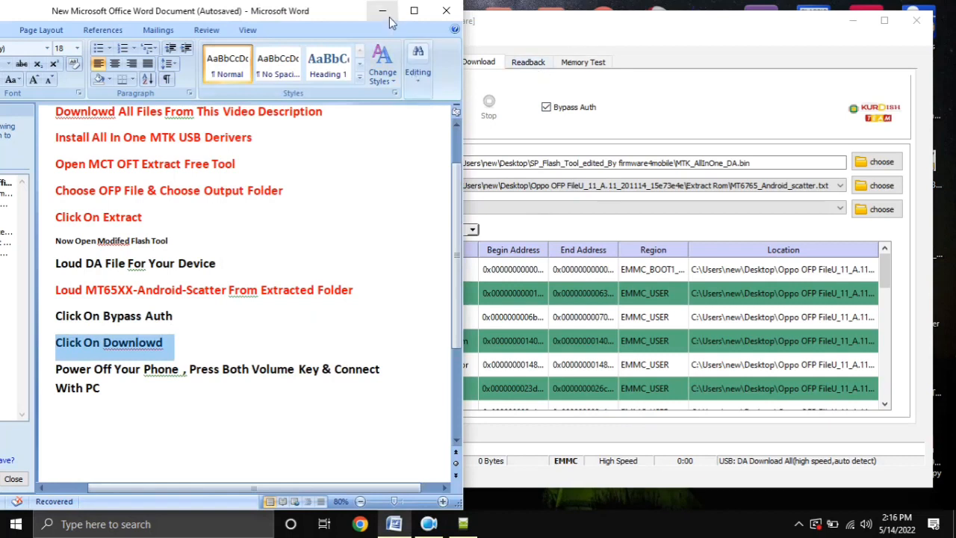
# Check the Download command in the flash tool, then highlight the Word instruction about powering off the phone and connecting it with both volume keys.
pyautogui.moveTo(317, 24); pyautogui.dragTo(301, 25)
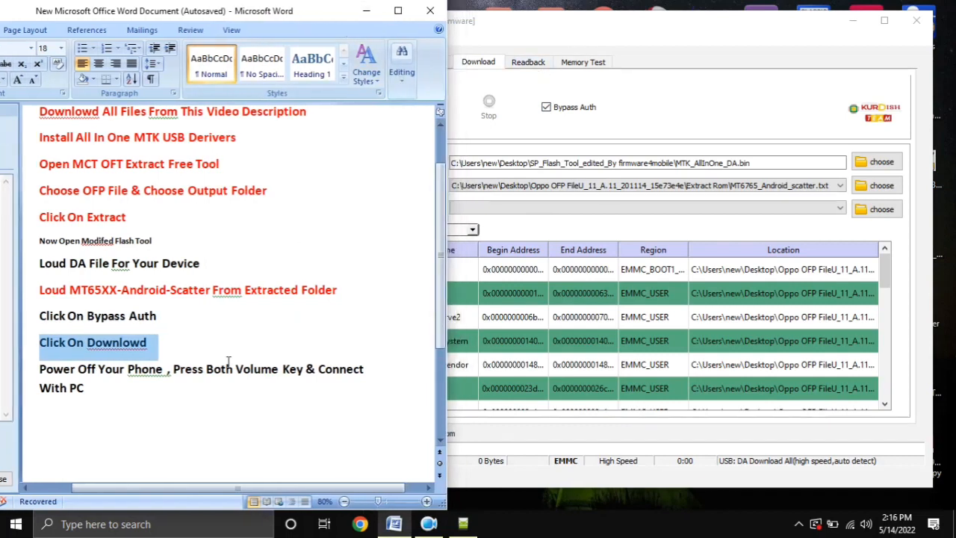
pyautogui.click(518, 132)
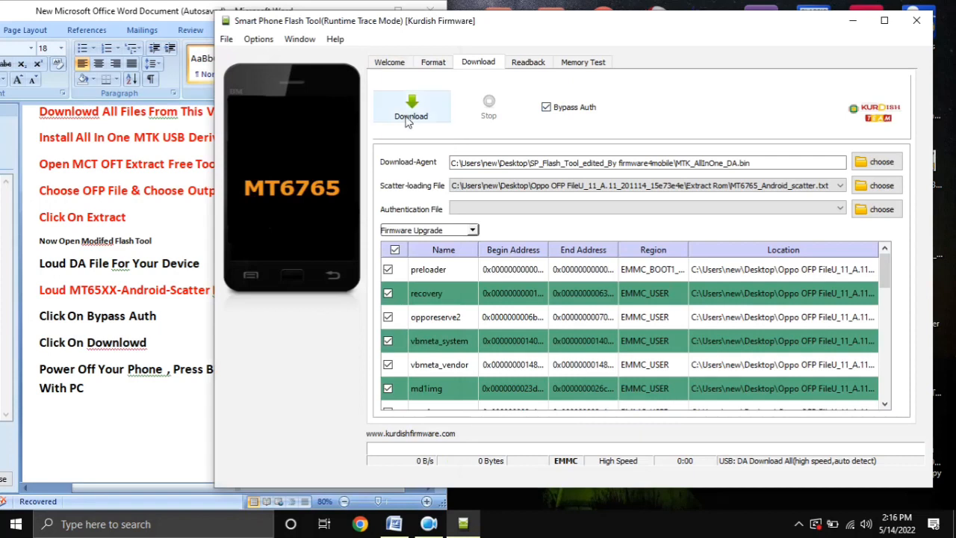
pyautogui.hotkey('alt', 'Tab')
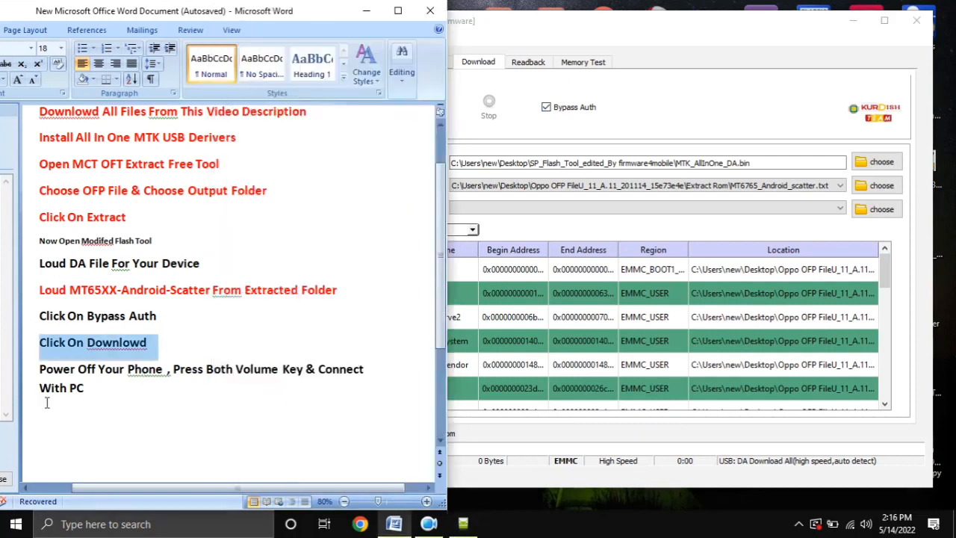
pyautogui.moveTo(33, 371)
pyautogui.mouseDown()
pyautogui.moveTo(59, 371)
pyautogui.moveTo(41, 385)
pyautogui.mouseUp()
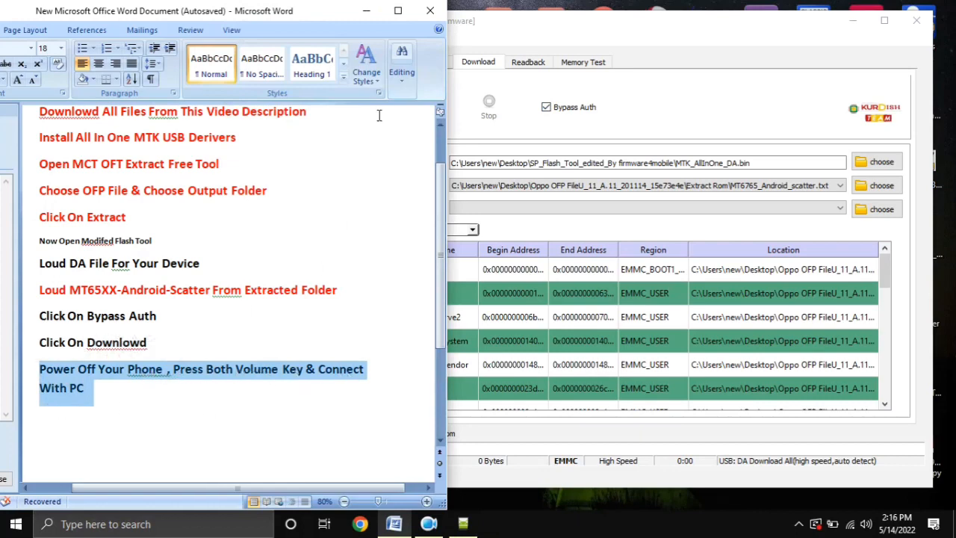
# Minimize the Word instructions and open Device Manager through the computer's system properties.
pyautogui.click(366, 10)
pyautogui.rightClick(30, 104)
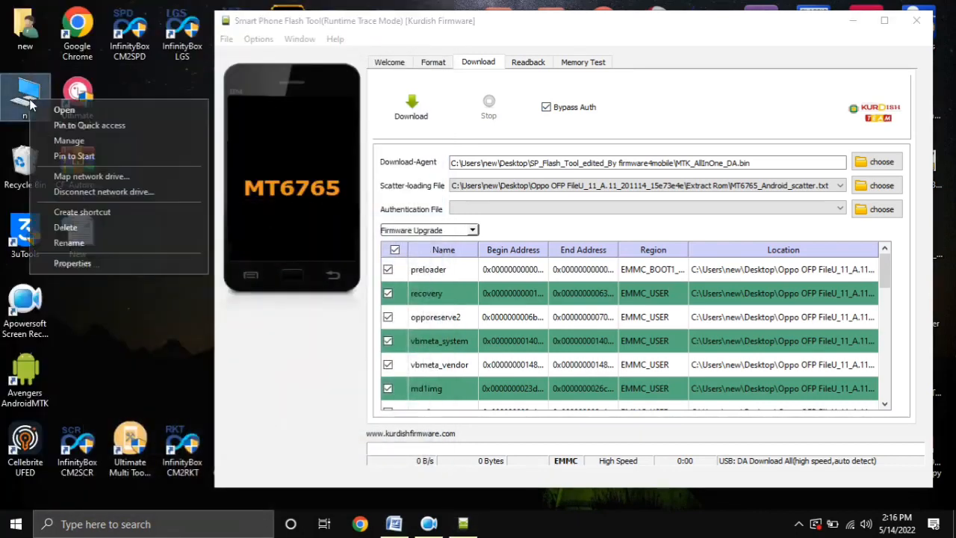
pyautogui.click(112, 295)
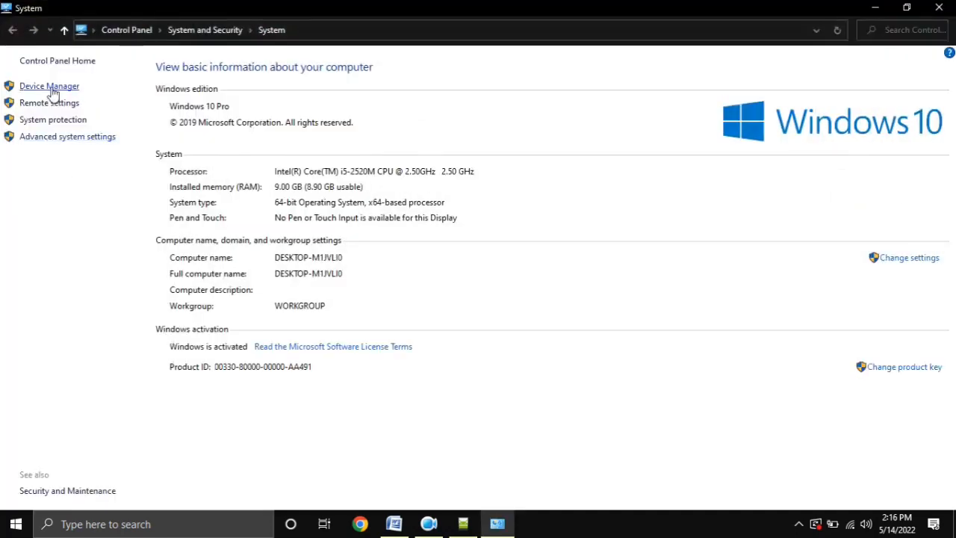
pyautogui.click(51, 87)
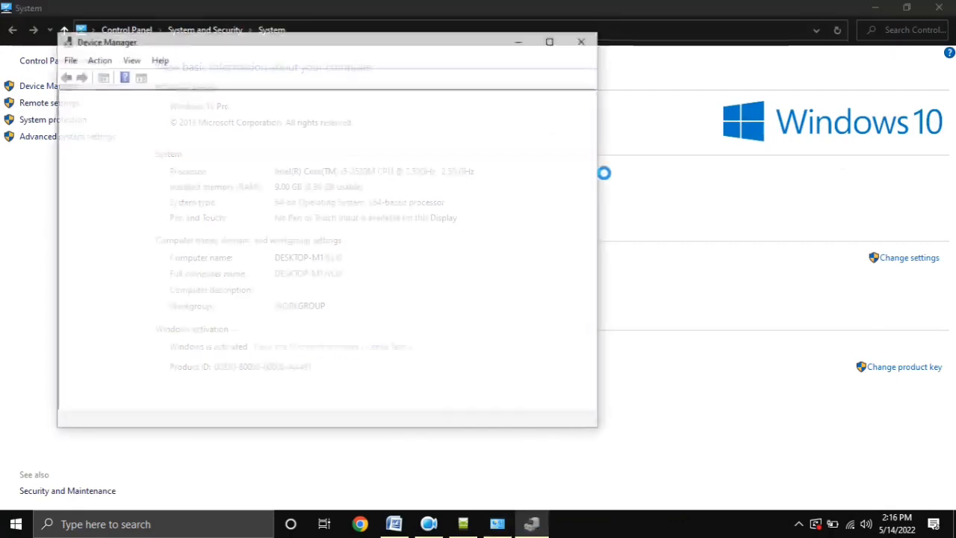
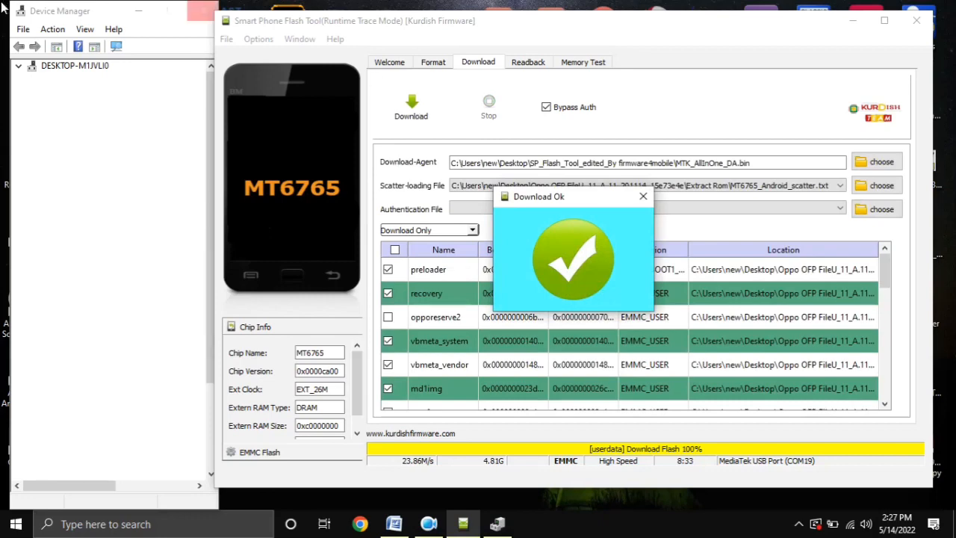
# Dismiss the Download Ok message and close Smart Phone Flash Tool.
pyautogui.click(643, 196)
pyautogui.click(916, 21)
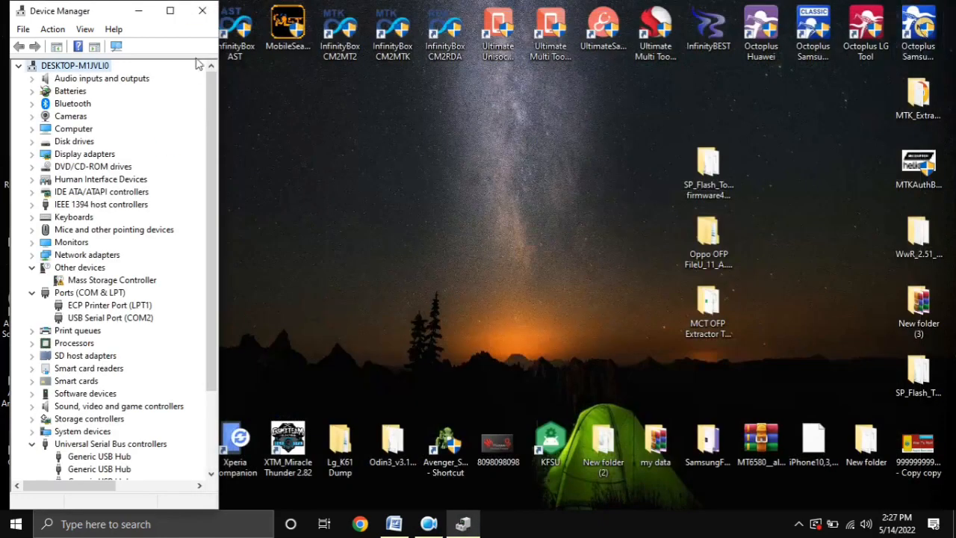